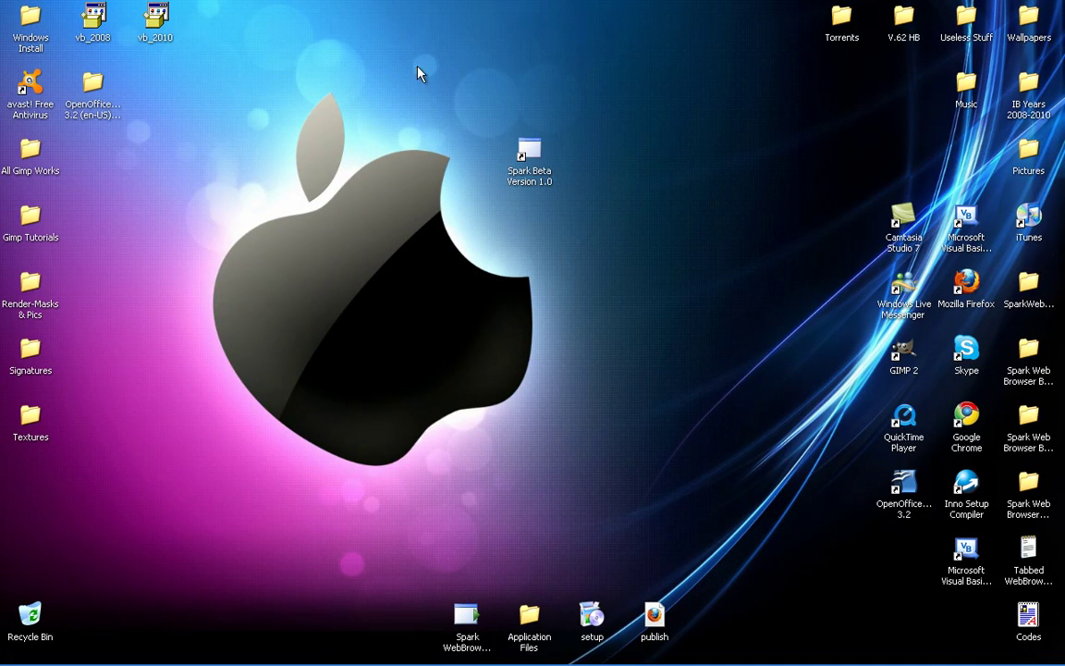
Launch the Spark Beta browser from its desktop shortcut, opening the Facebook page.
drag(374, 41, 672, 117)
drag(369, 28, 420, 60)
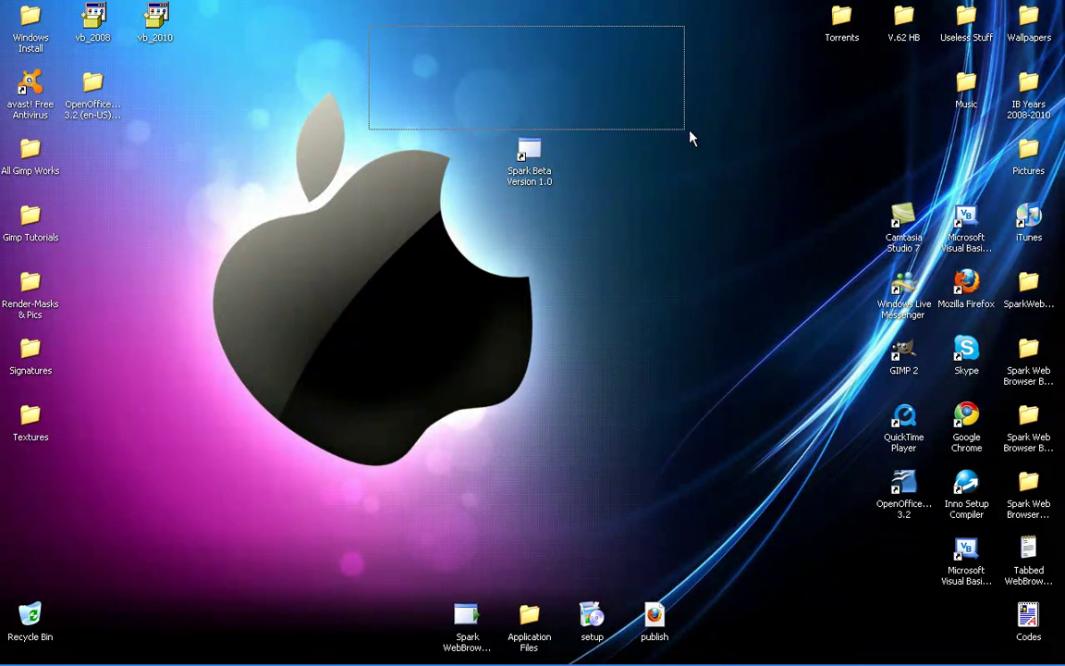
drag(722, 137, 411, 41)
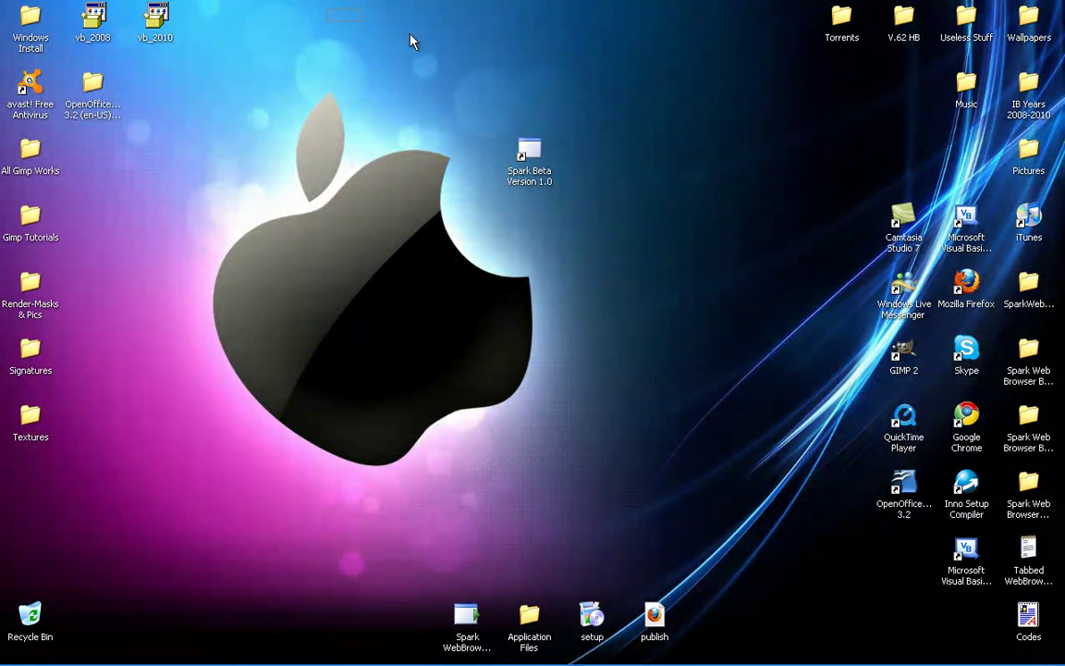
drag(686, 129, 349, 63)
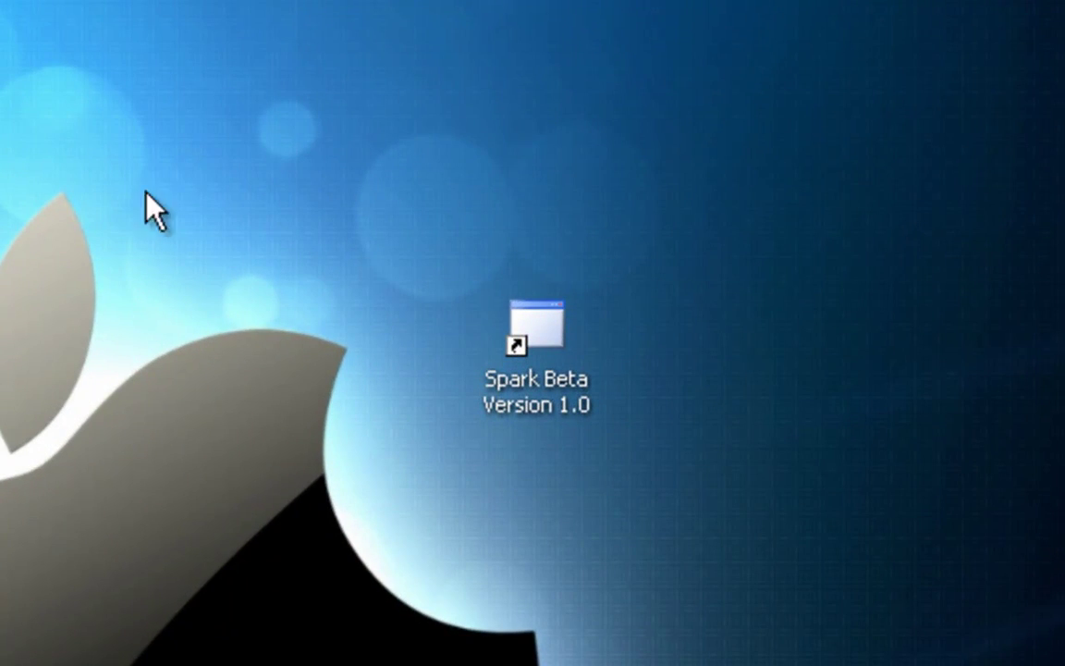
double_click(552, 351)
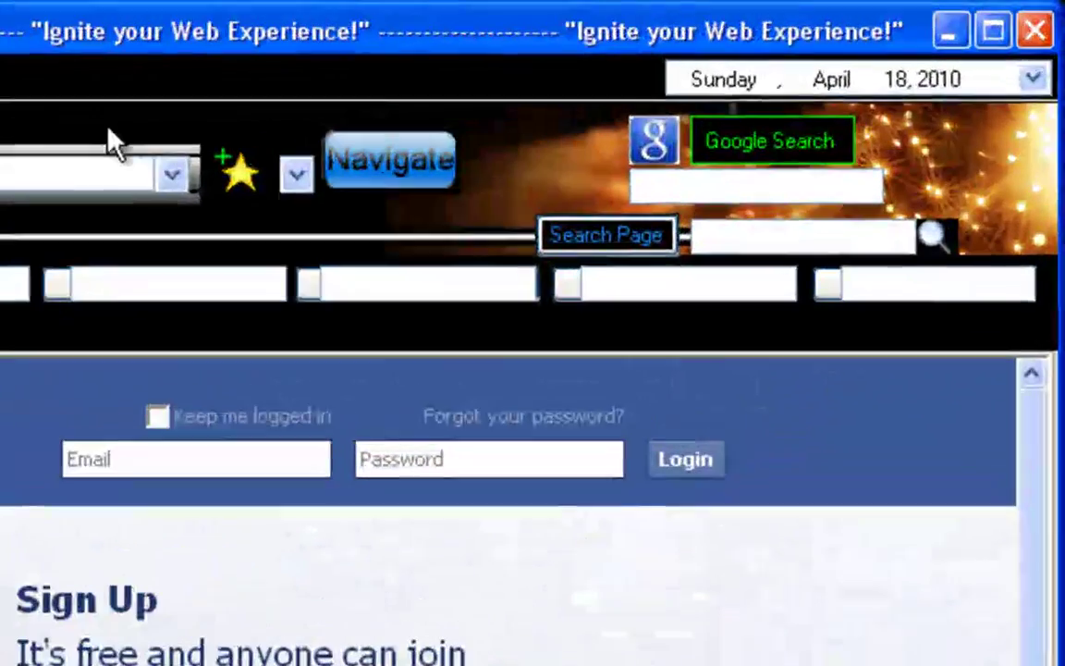
Show the date field's calendar dropdown and close it again.
click(1033, 79)
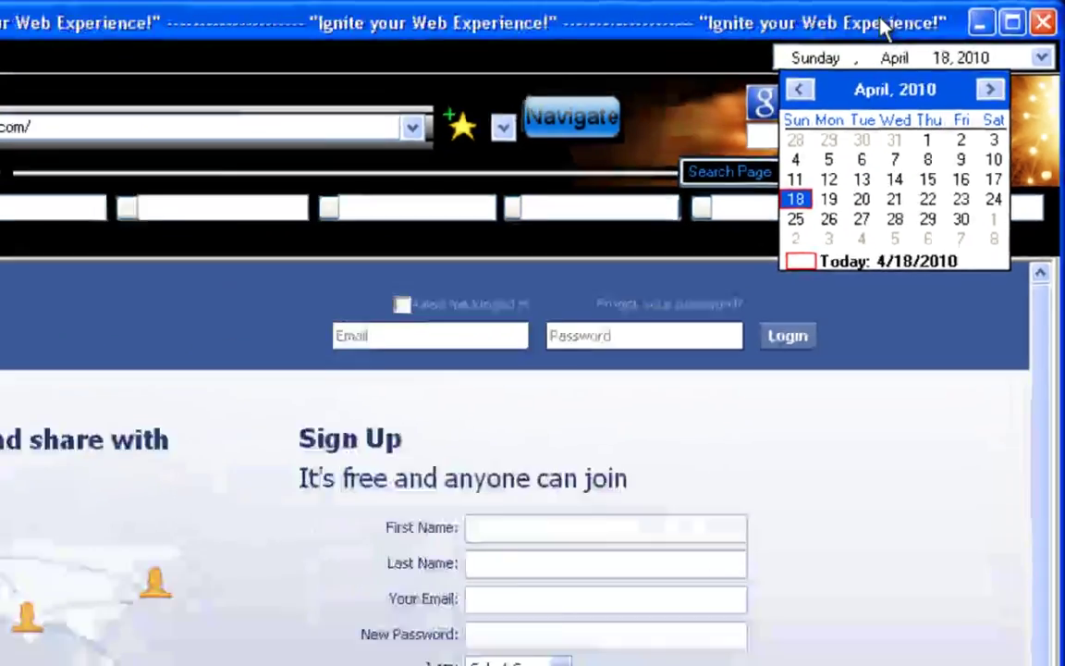
click(814, 35)
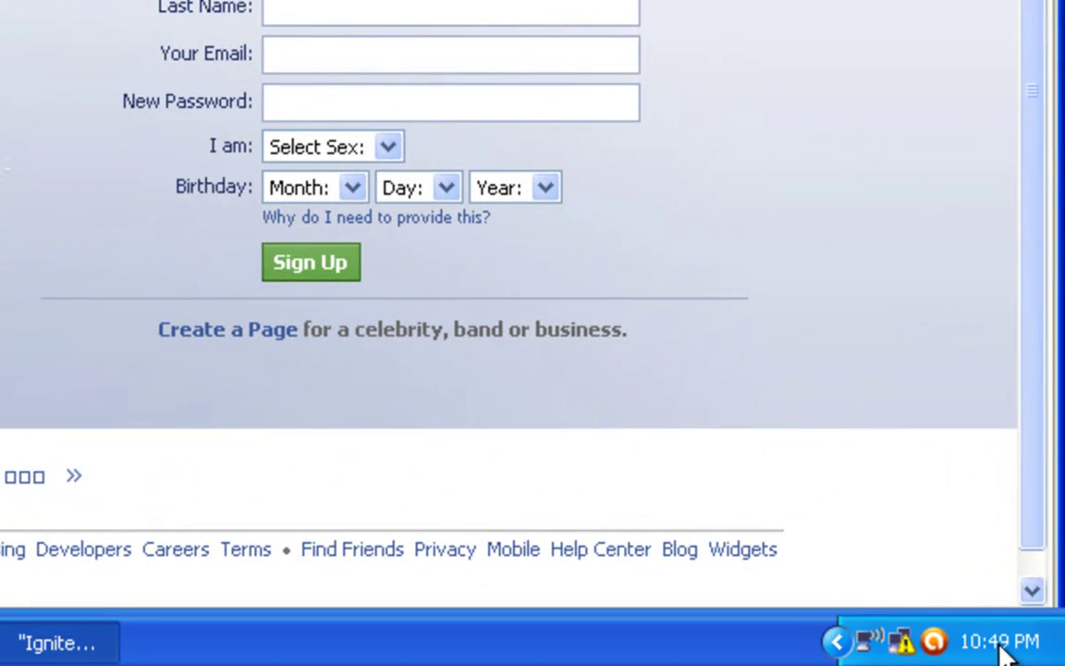
mouse_move(1006, 652)
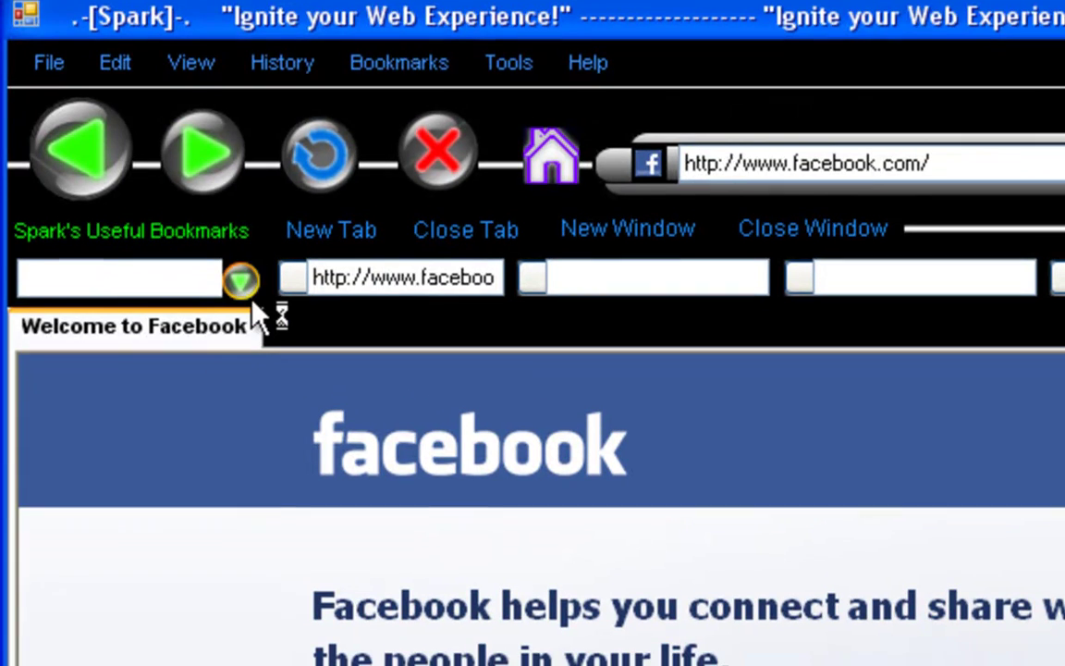
Go to Youtube.com from Spark's Useful Bookmarks list.
click(242, 296)
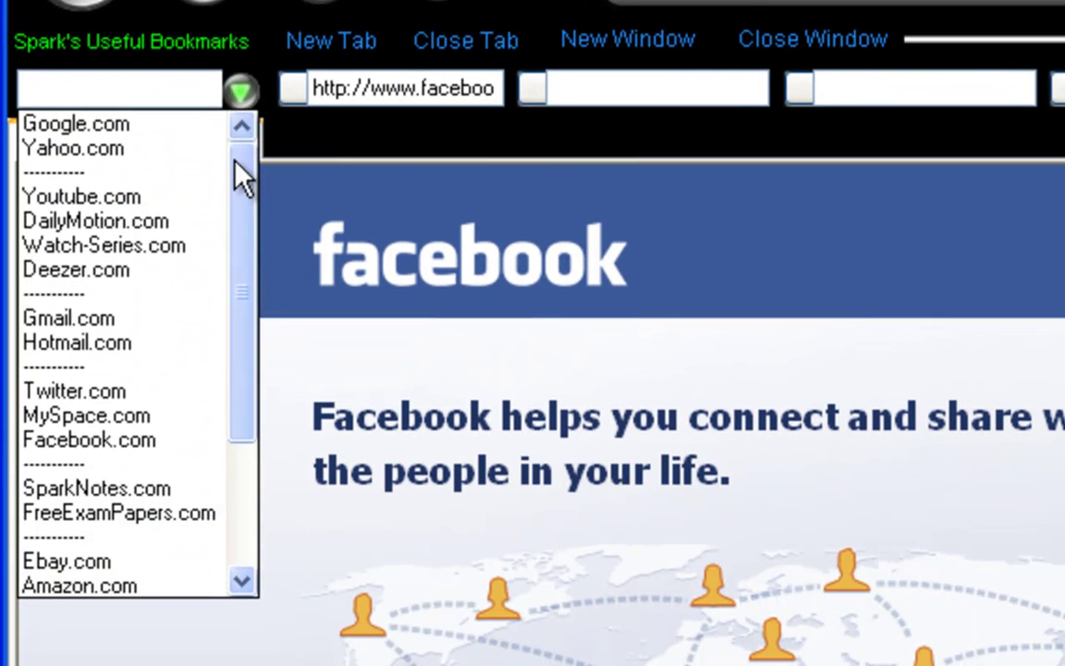
mouse_move(242, 185)
mouse_down()
mouse_move(238, 369)
mouse_move(259, 278)
mouse_move(249, 164)
mouse_up()
mouse_move(235, 157)
mouse_down()
mouse_move(238, 369)
mouse_move(239, 140)
mouse_up()
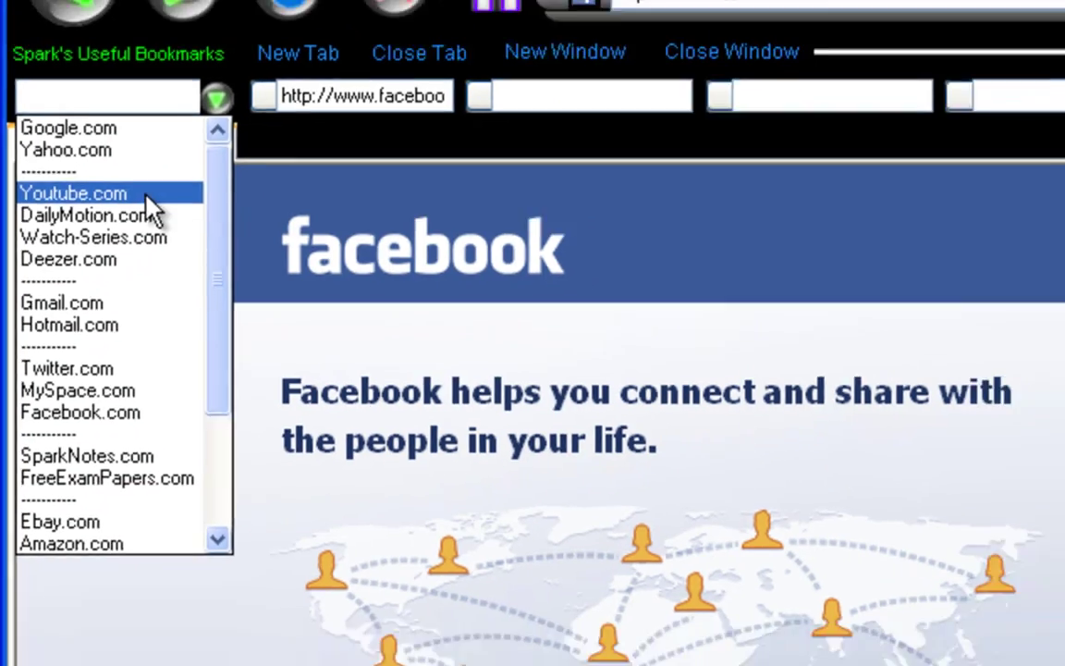
click(146, 195)
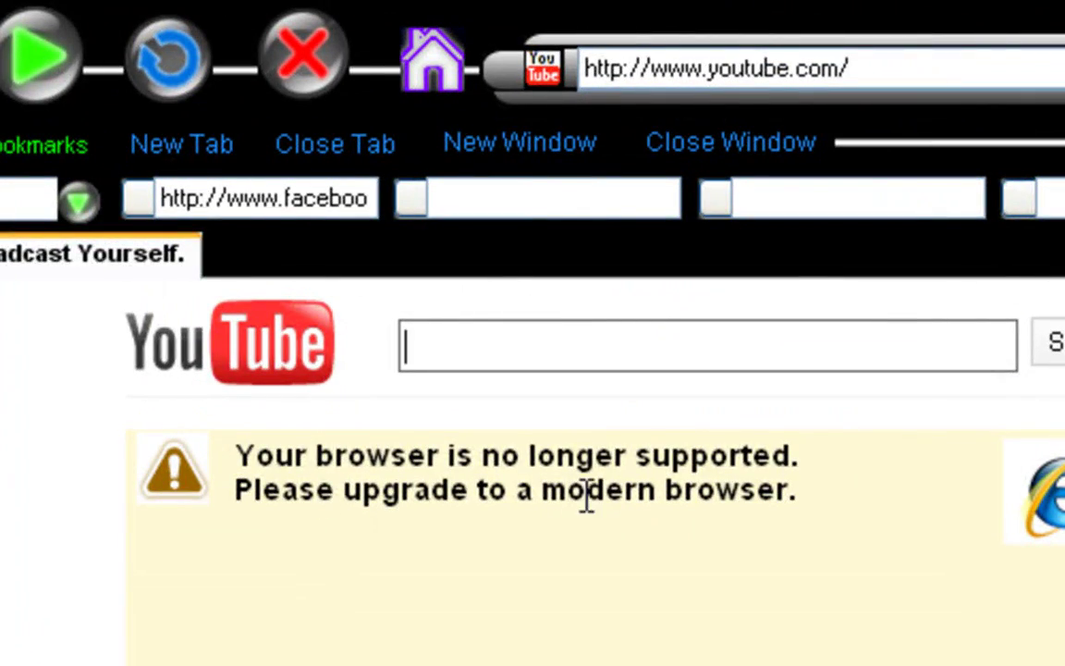
Select YouTube's unsupported-browser warning text and reopen the Useful Bookmarks list.
drag(791, 489, 248, 463)
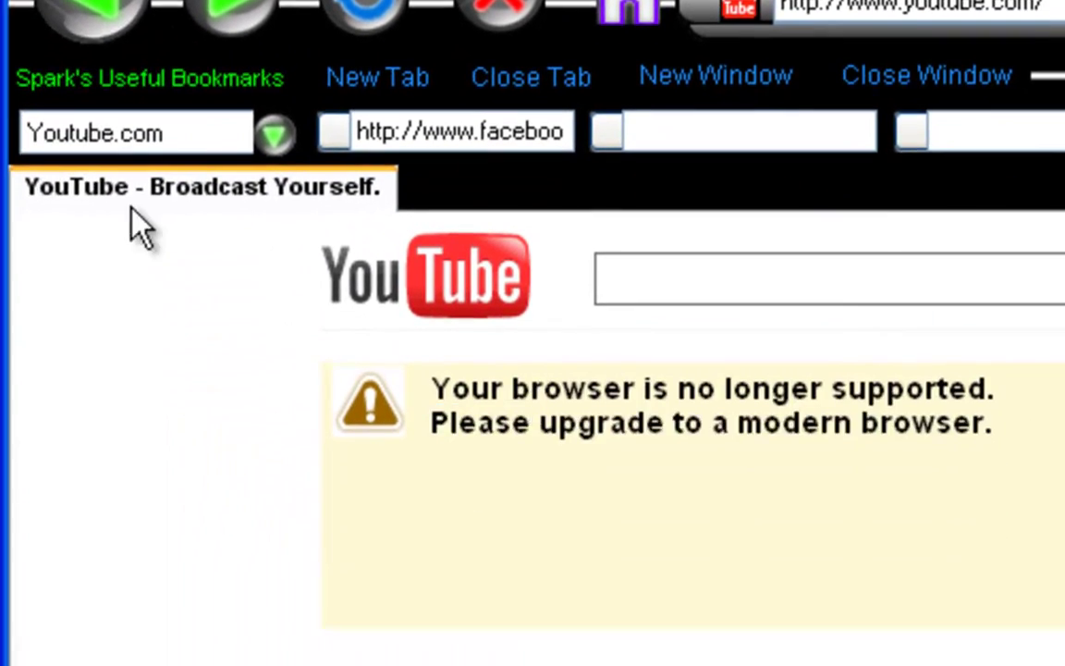
click(1, 202)
scroll(166, 175, up, 3)
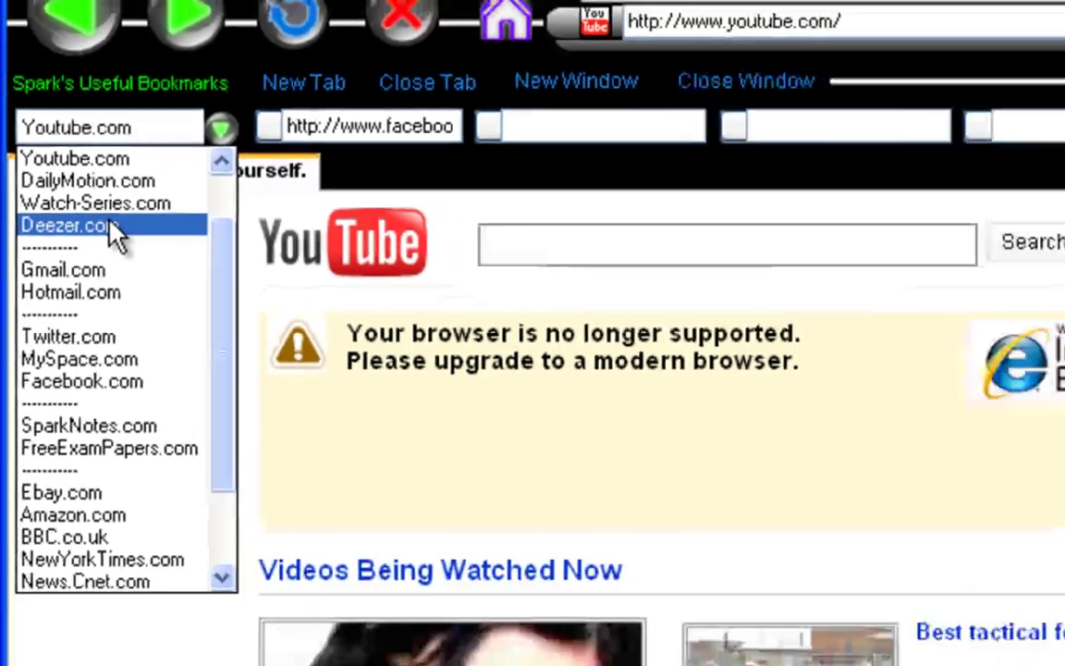
Load Deezer.com from the bookmarks and scroll through its English home page.
click(139, 248)
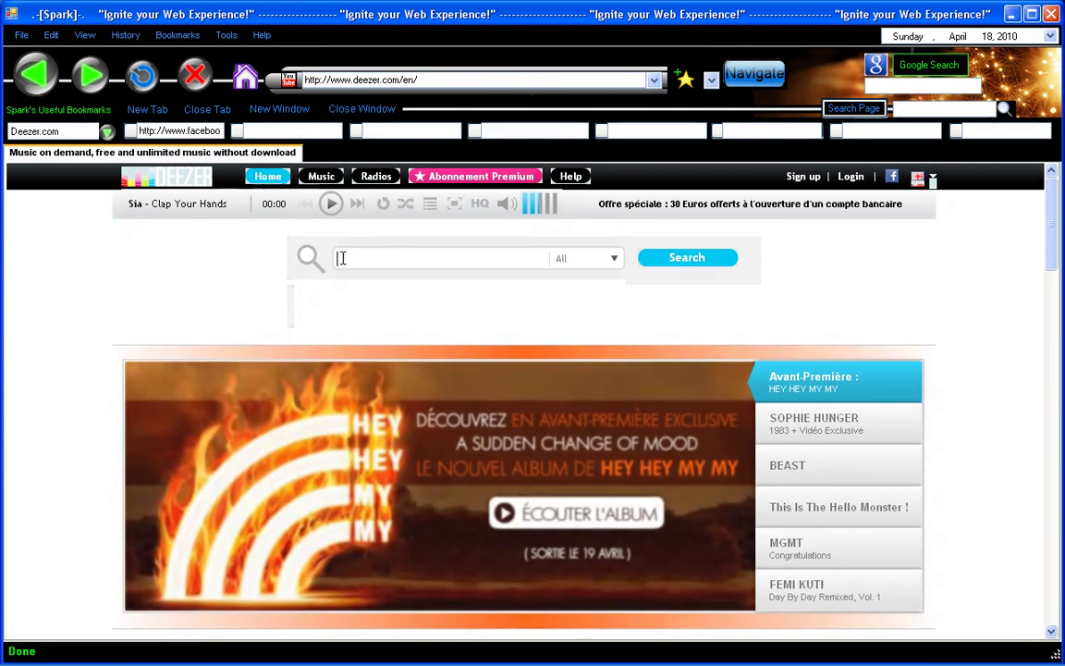
scroll(803, 320, down, 1)
scroll(803, 320, down, 2)
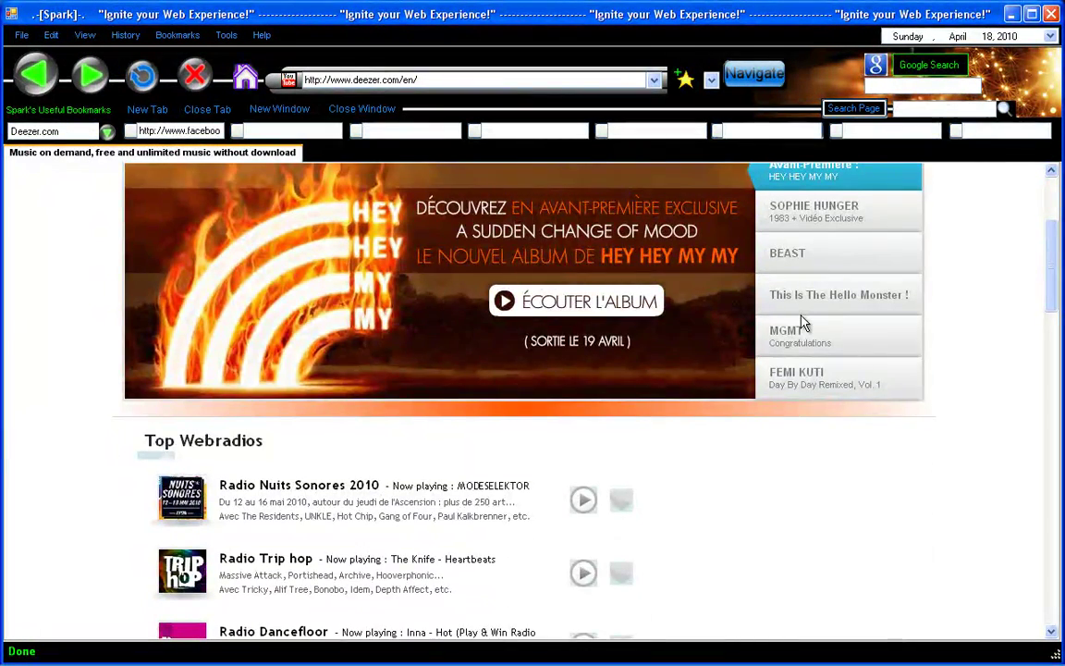
scroll(802, 320, down, 1)
scroll(803, 320, up, 3)
scroll(782, 320, up, 1)
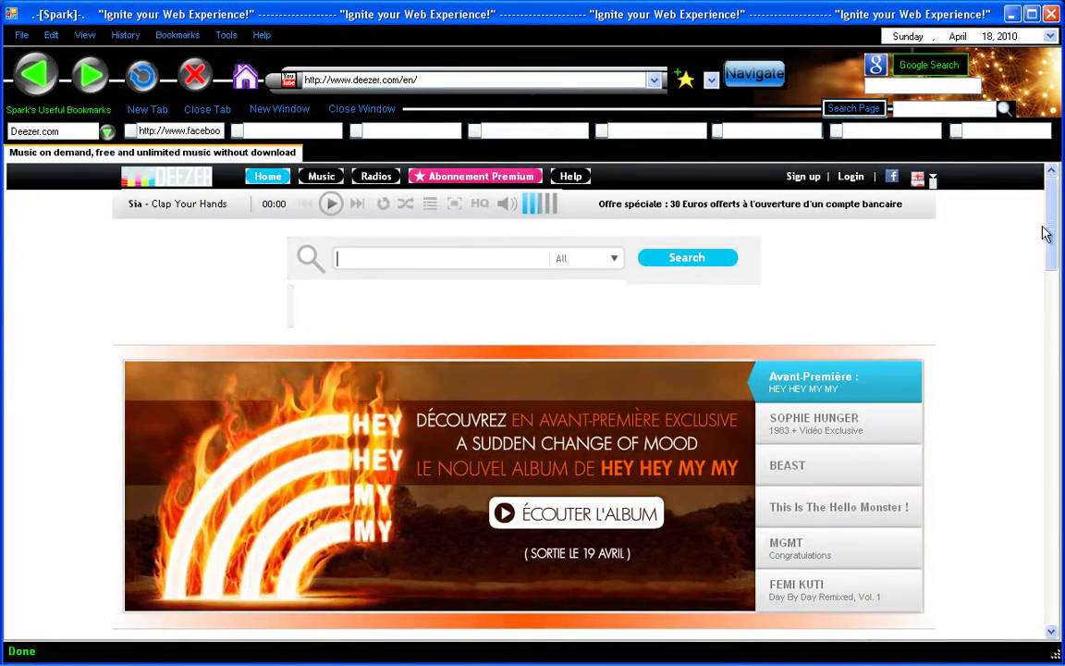
drag(1049, 223, 1043, 199)
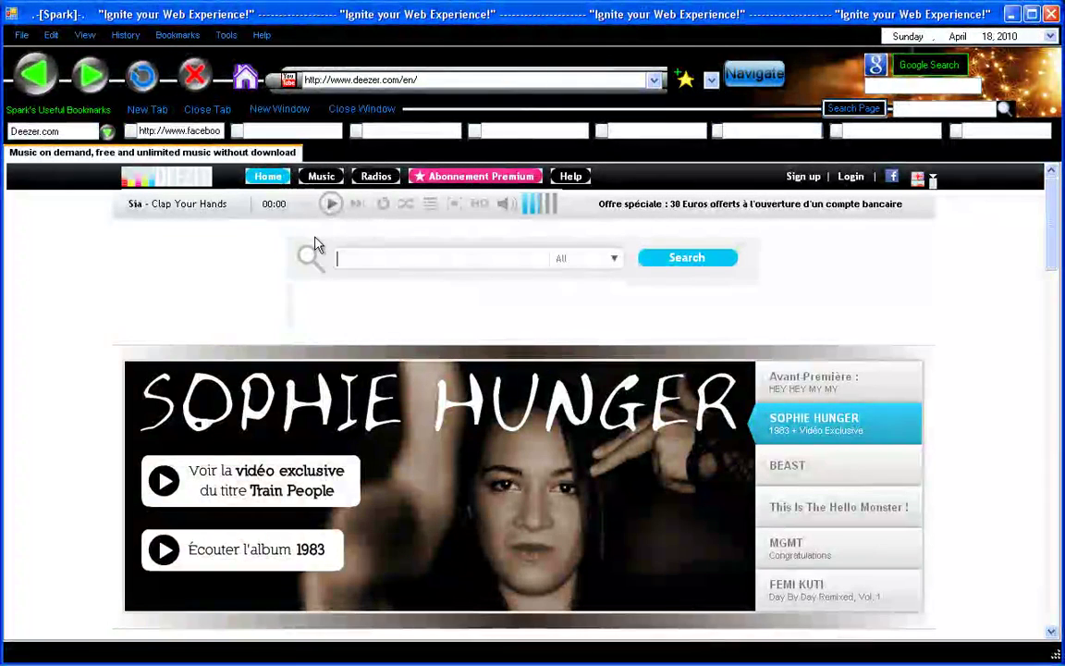
Reopen the Useful Bookmarks list and scroll it.
click(59, 135)
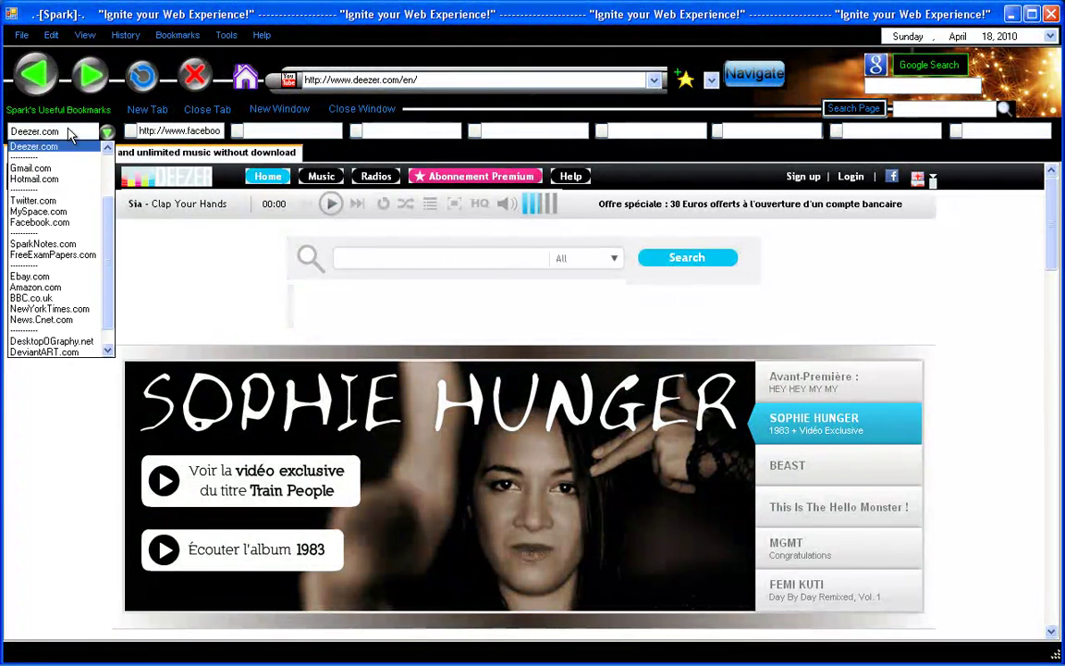
scroll(119, 223, down, 1)
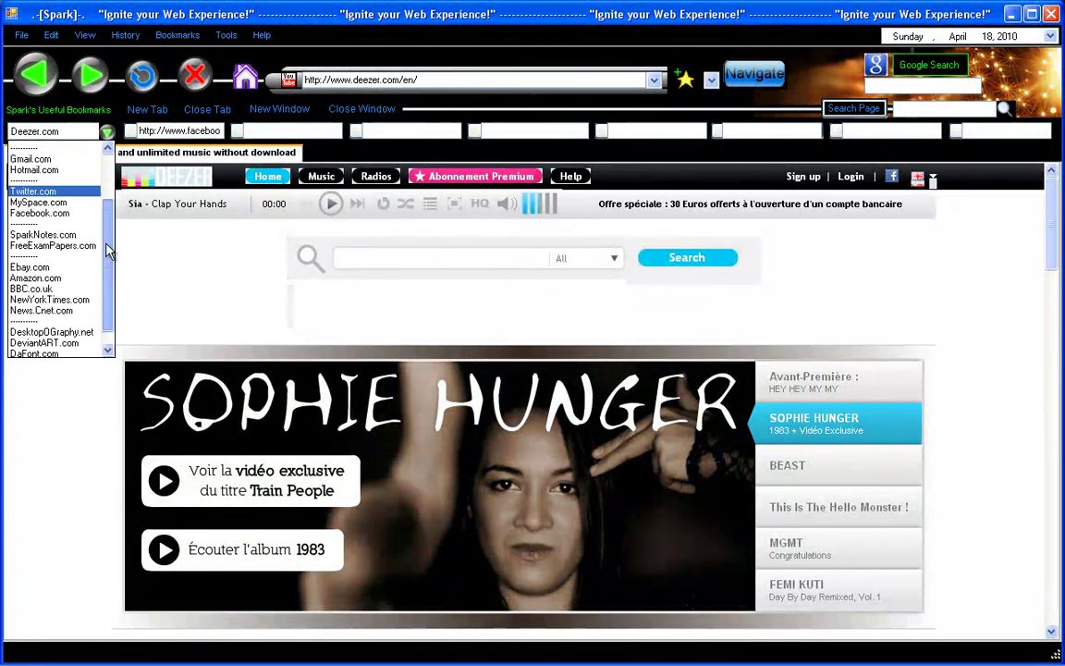
scroll(115, 166, up, 3)
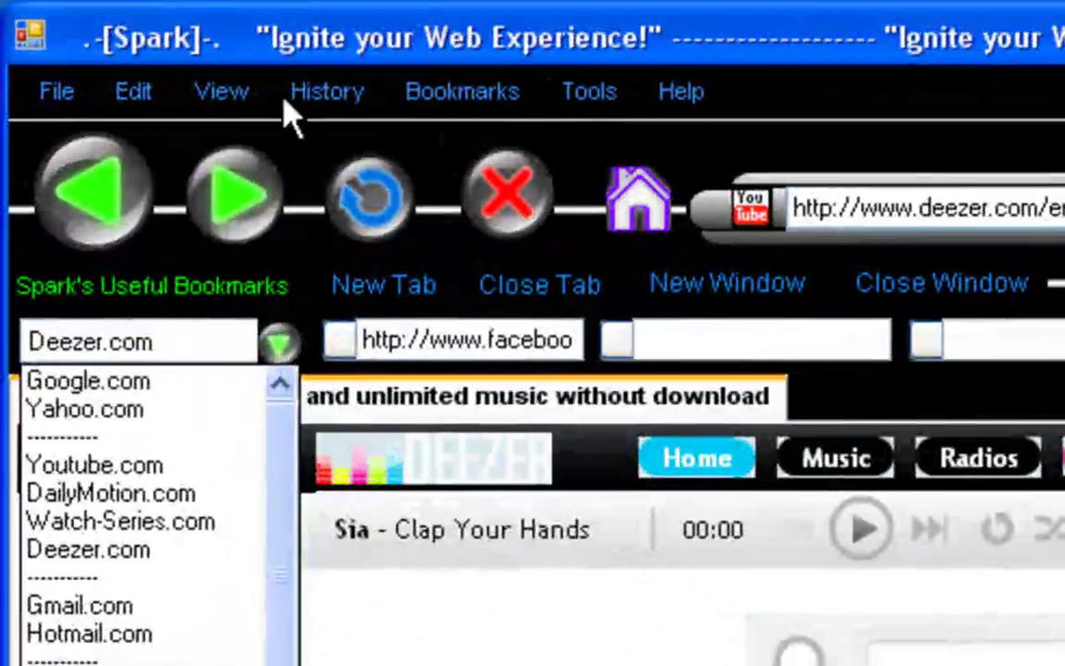
Close the bookmarks list and delete the Facebook address from the first quick-link box.
click(226, 42)
click(457, 341)
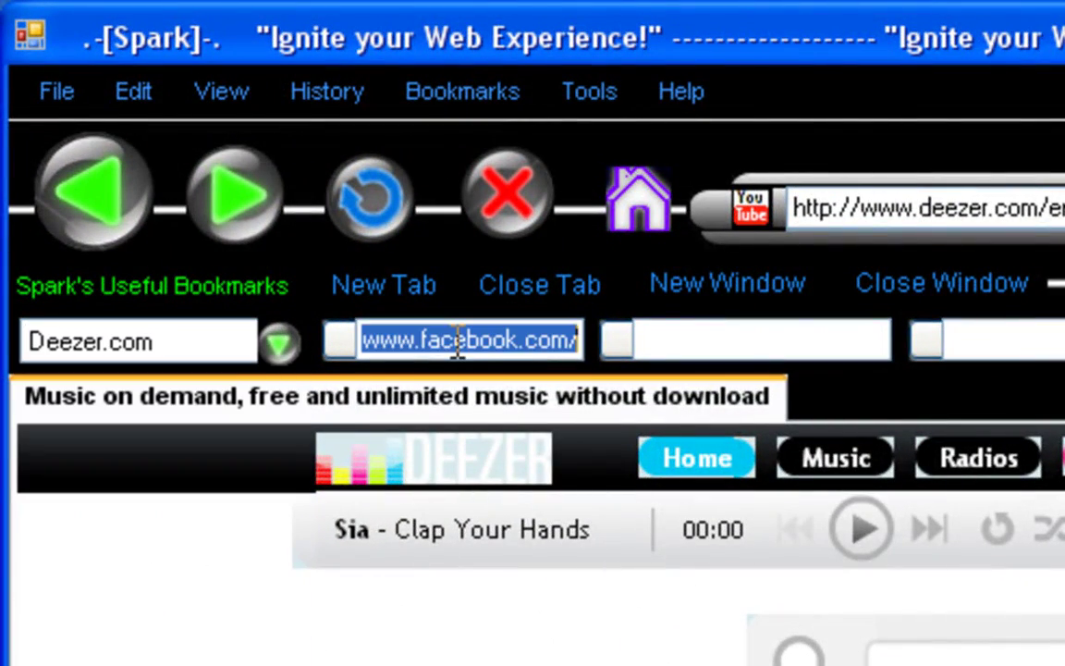
key(BackSpace)
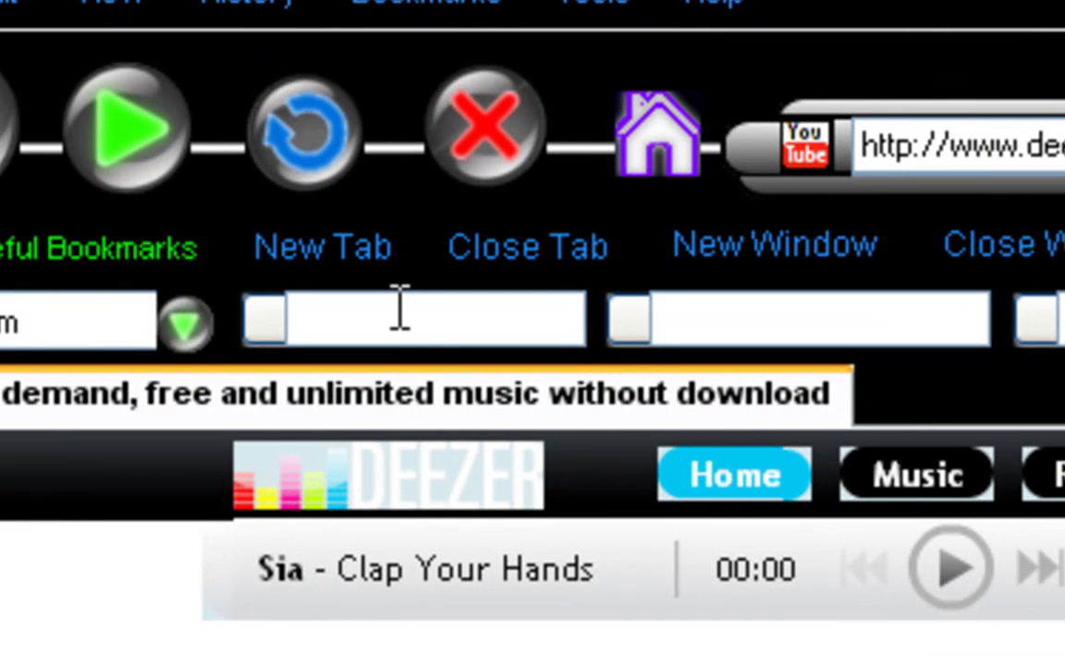
click(399, 310)
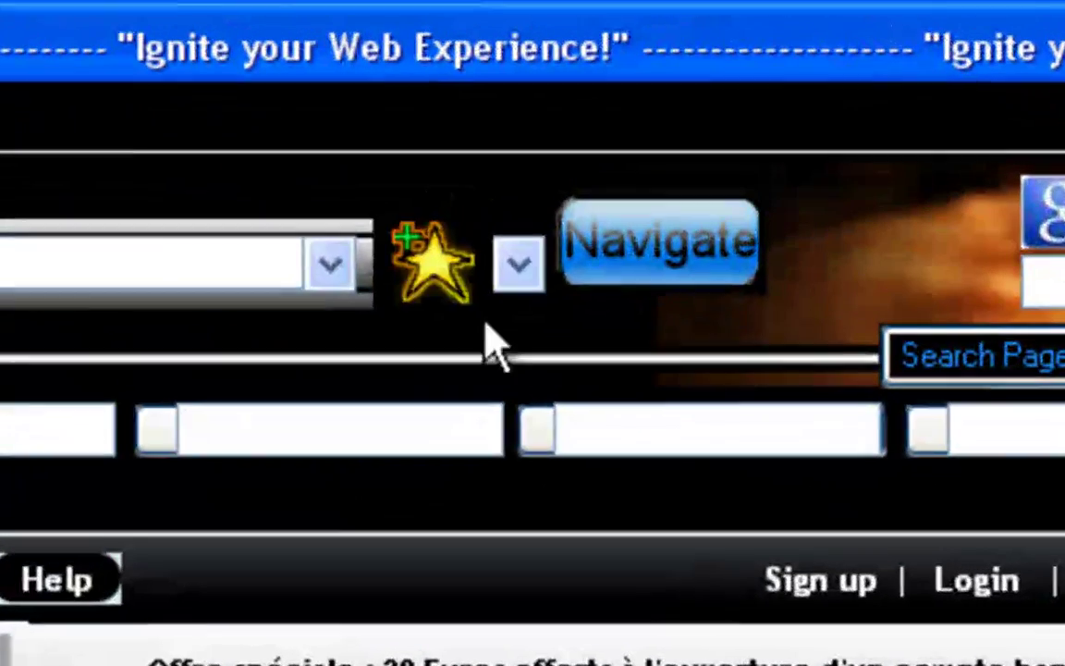
Open the empty favorites list and close it again.
click(520, 264)
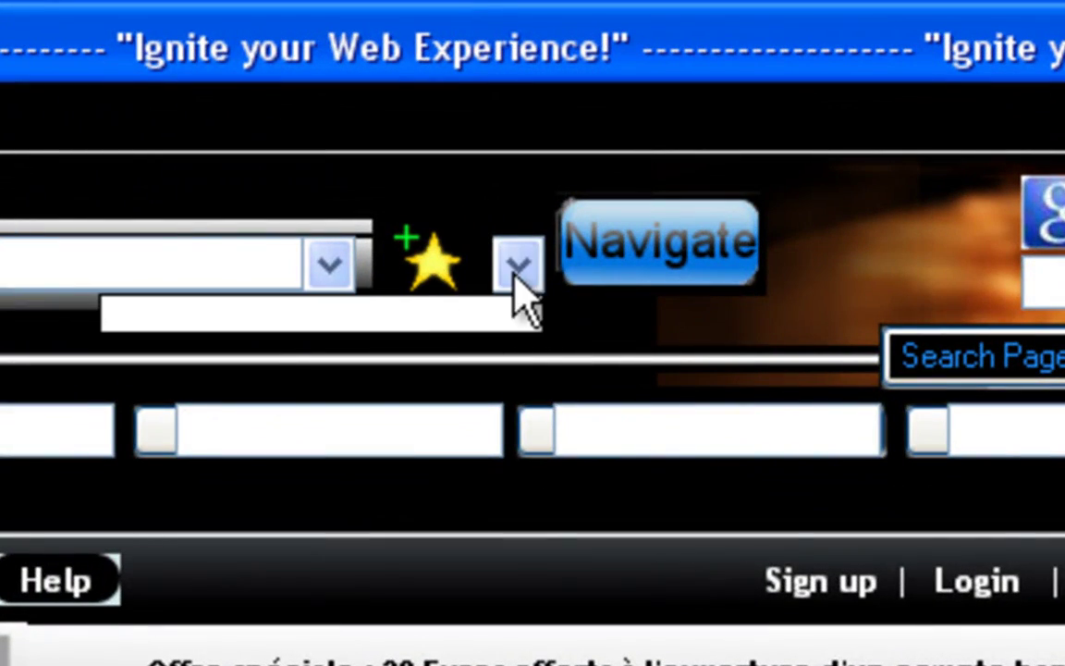
click(122, 443)
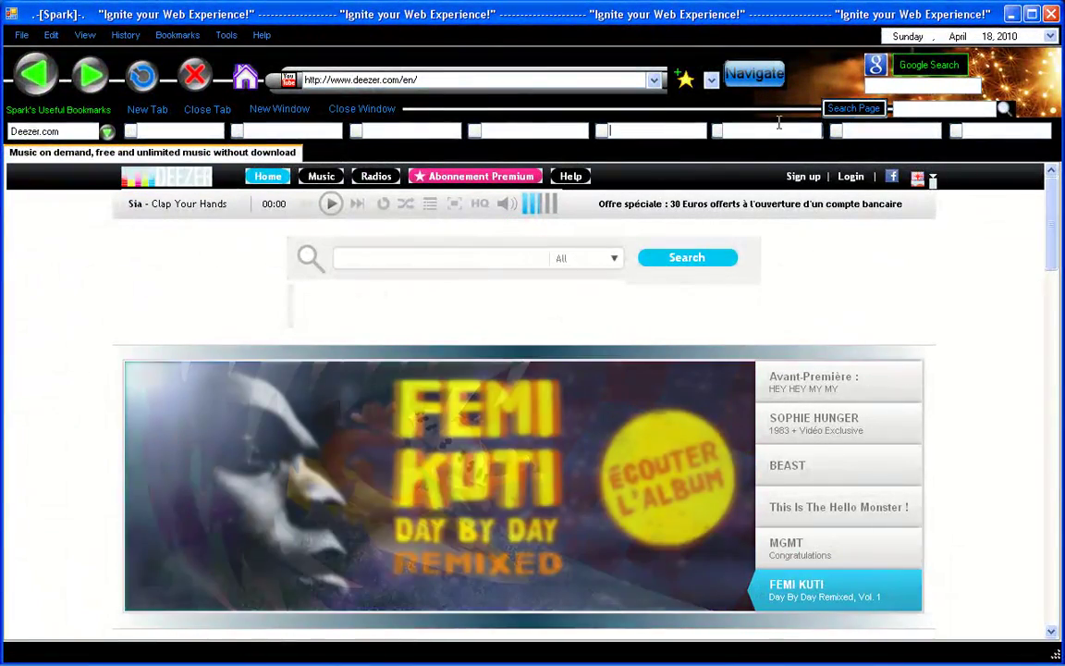
click(764, 130)
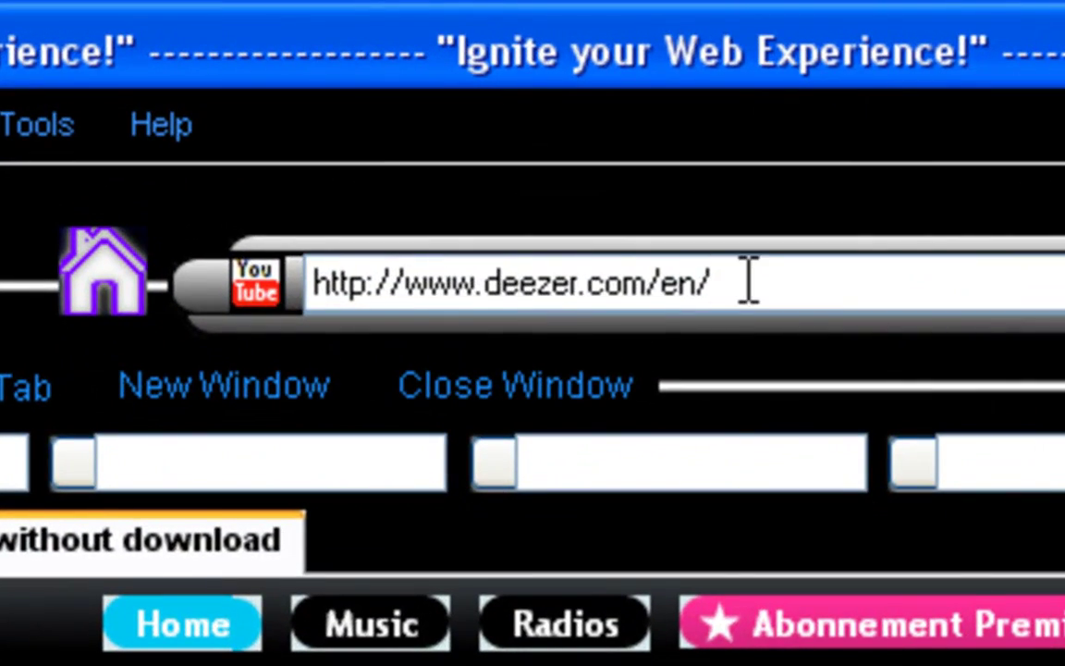
Select and deselect the Deezer page address several times.
drag(749, 280, 487, 280)
drag(416, 280, 813, 269)
click(758, 292)
drag(758, 291, 444, 286)
click(621, 285)
triple_click(783, 286)
click(812, 269)
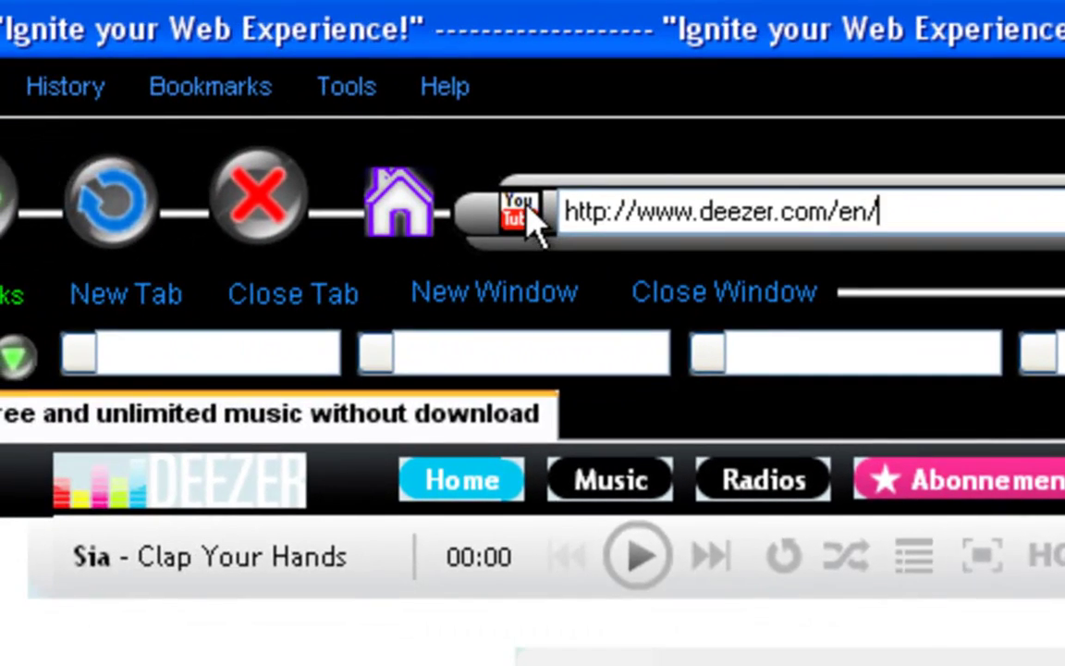
Drop the Deezer site link into the empty quick-link box and inspect its address.
drag(532, 217, 174, 361)
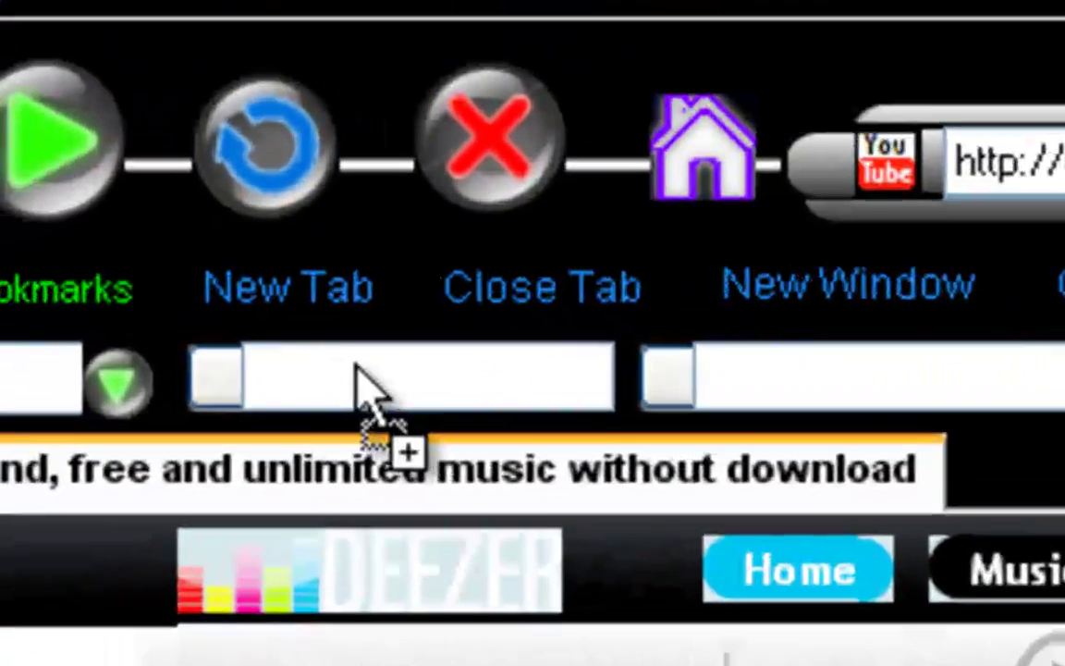
drag(359, 379, 856, 369)
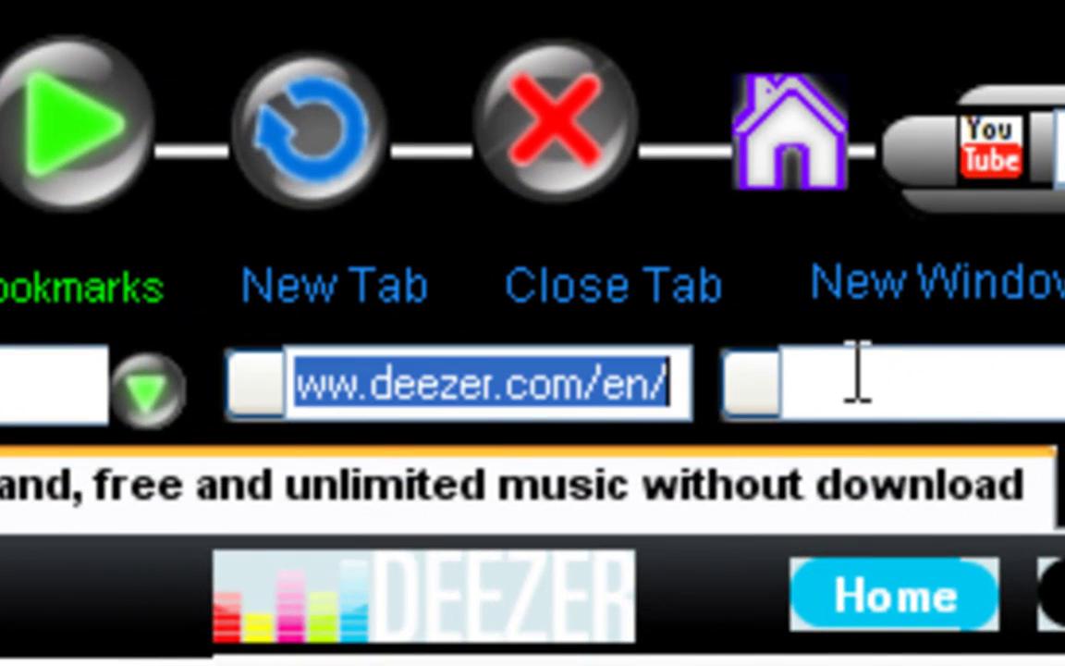
click(542, 392)
drag(388, 384, 345, 432)
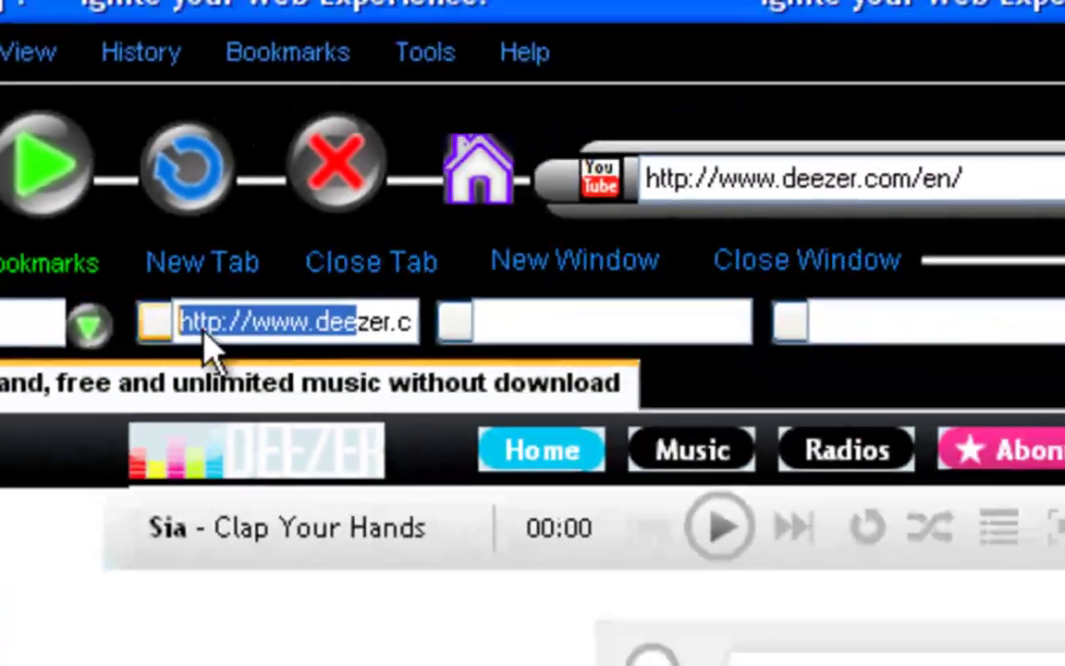
click(384, 322)
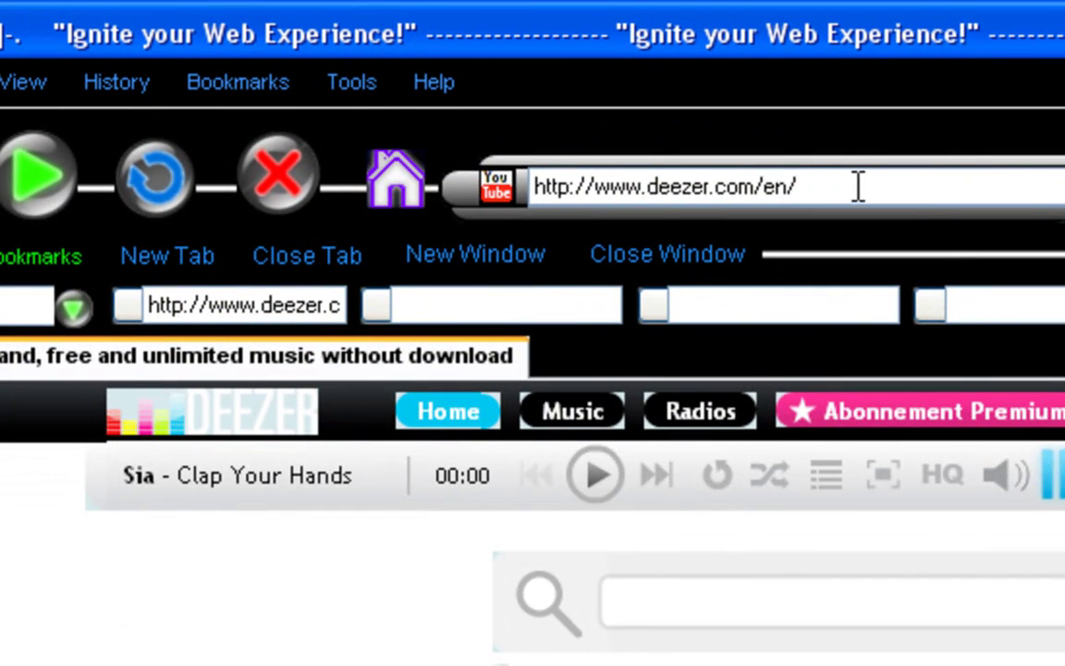
drag(859, 186, 542, 198)
click(615, 189)
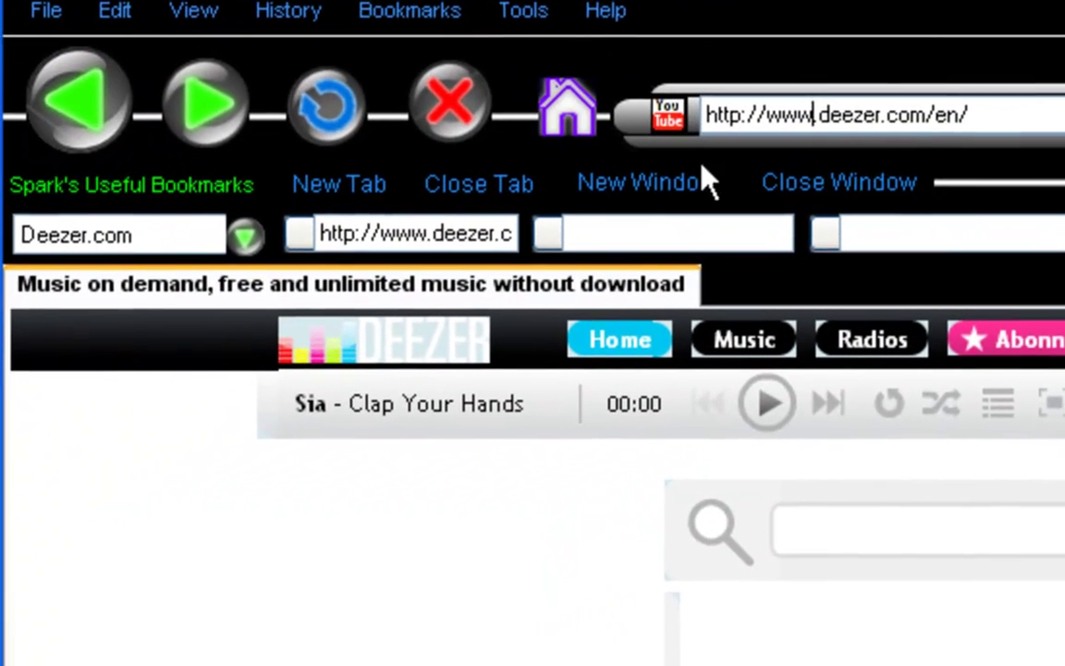
drag(804, 114, 987, 113)
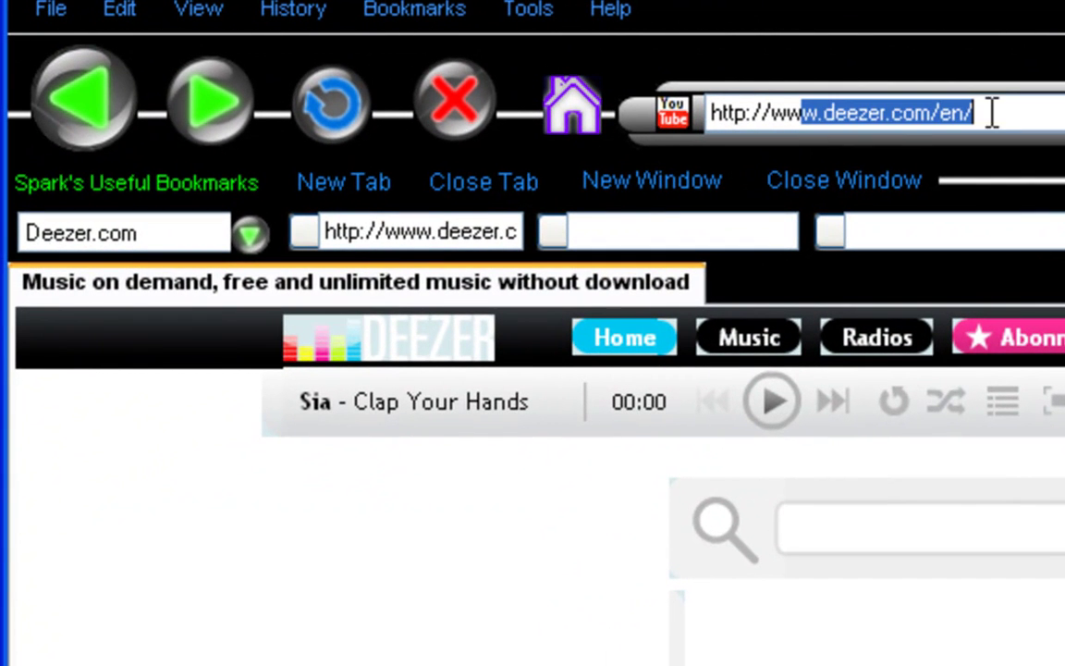
drag(419, 232, 487, 231)
click(325, 226)
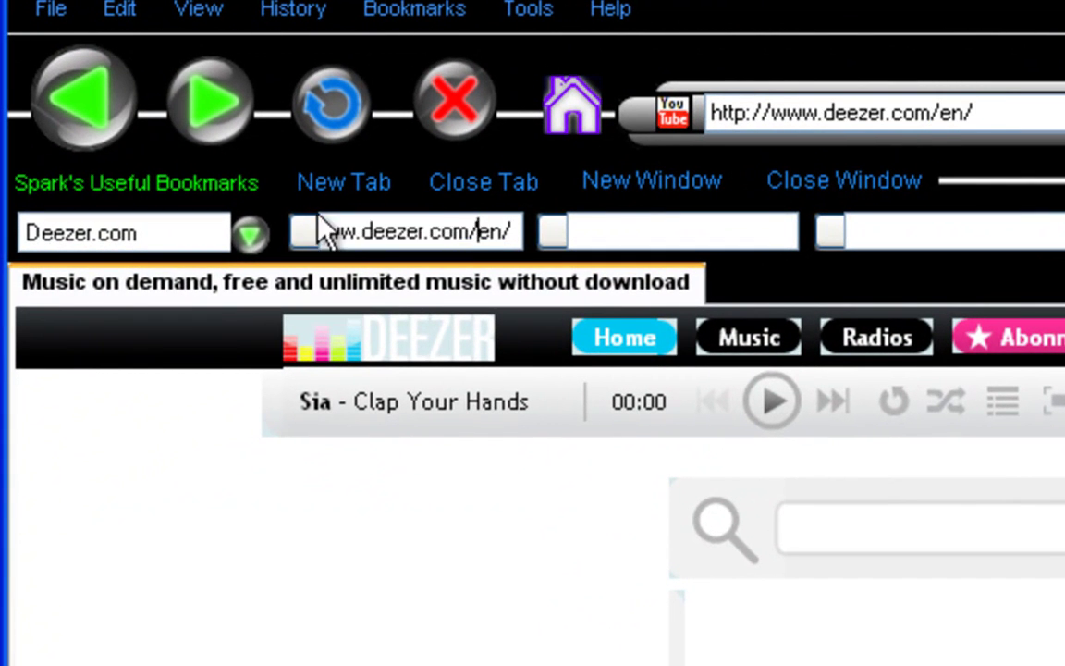
Open Google.com from the saved bookmarks list.
click(157, 238)
scroll(146, 352, up, 1)
click(143, 272)
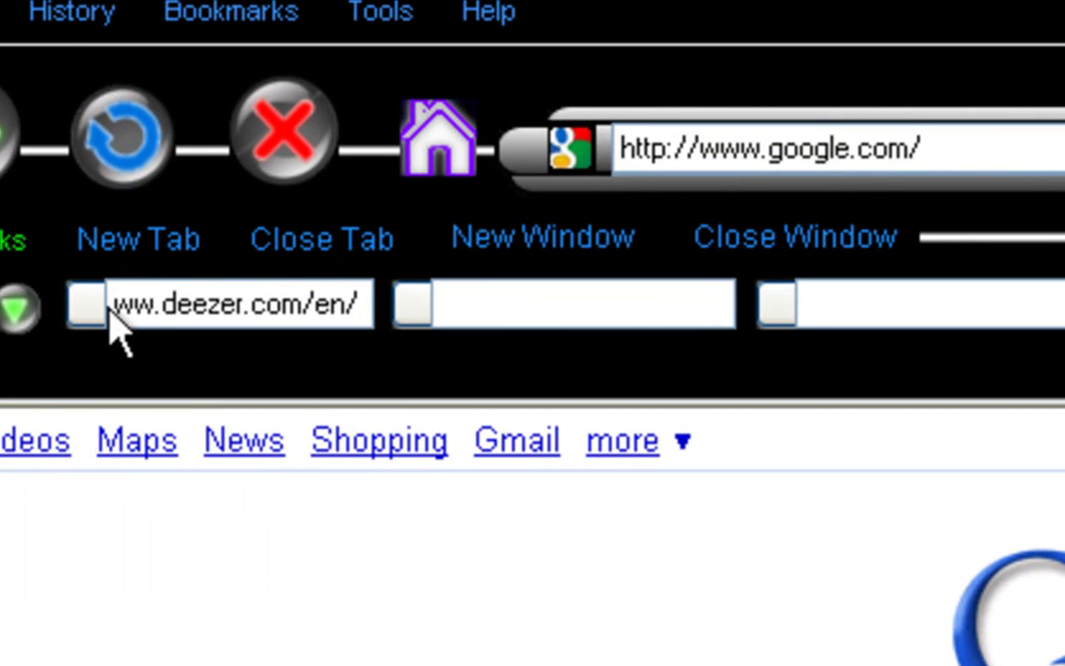
Reload the Deezer page from the saved Deezer quick-link address.
drag(259, 282, 171, 305)
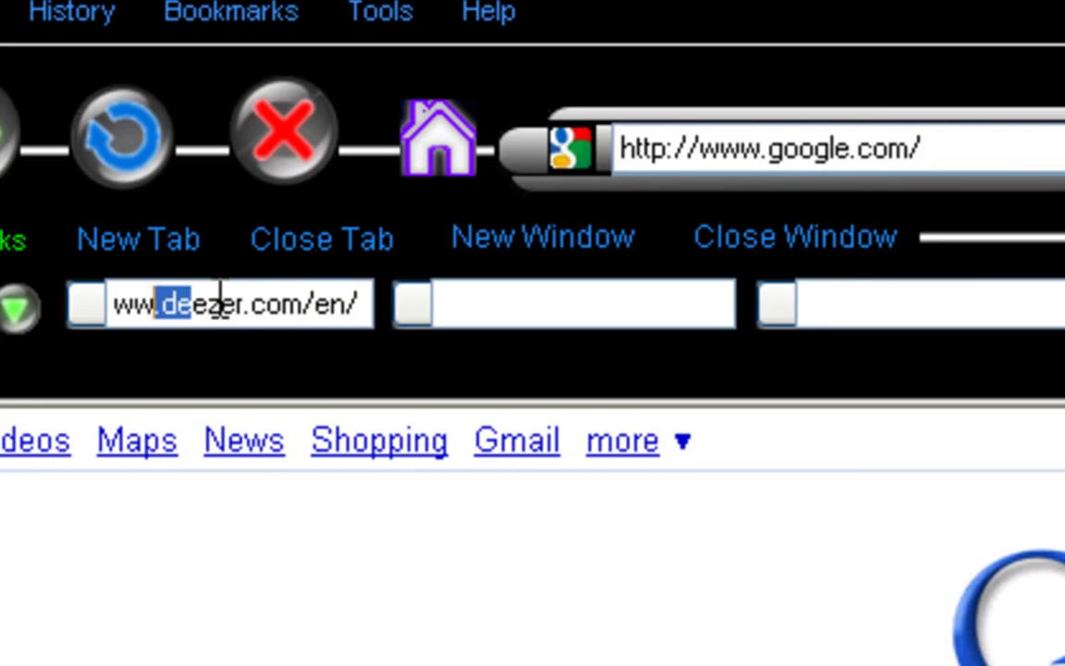
click(162, 315)
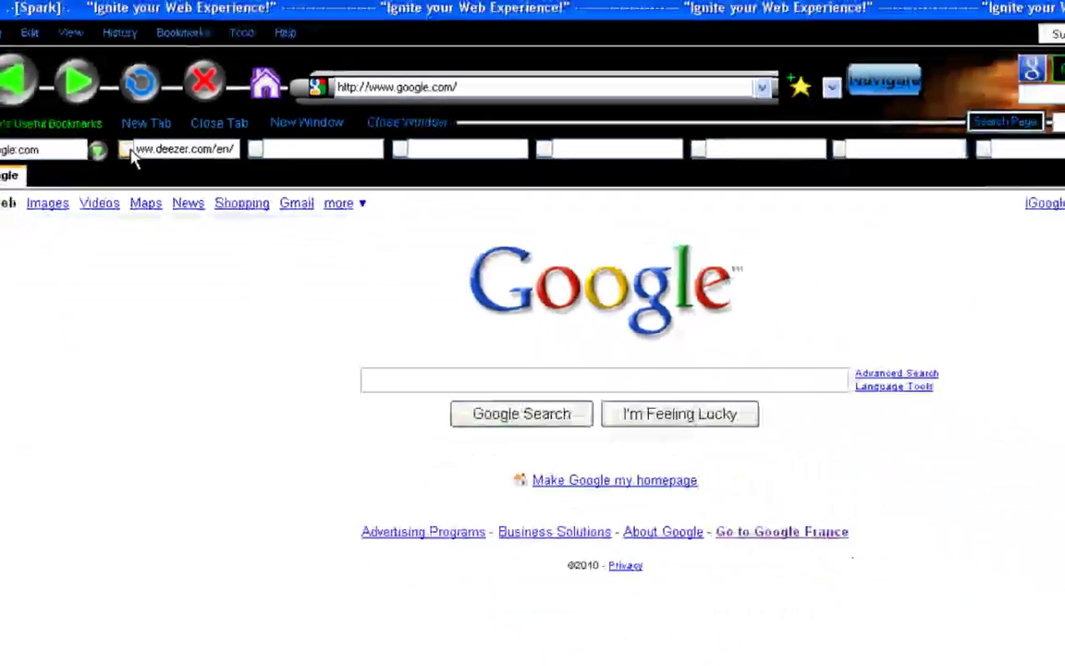
click(93, 292)
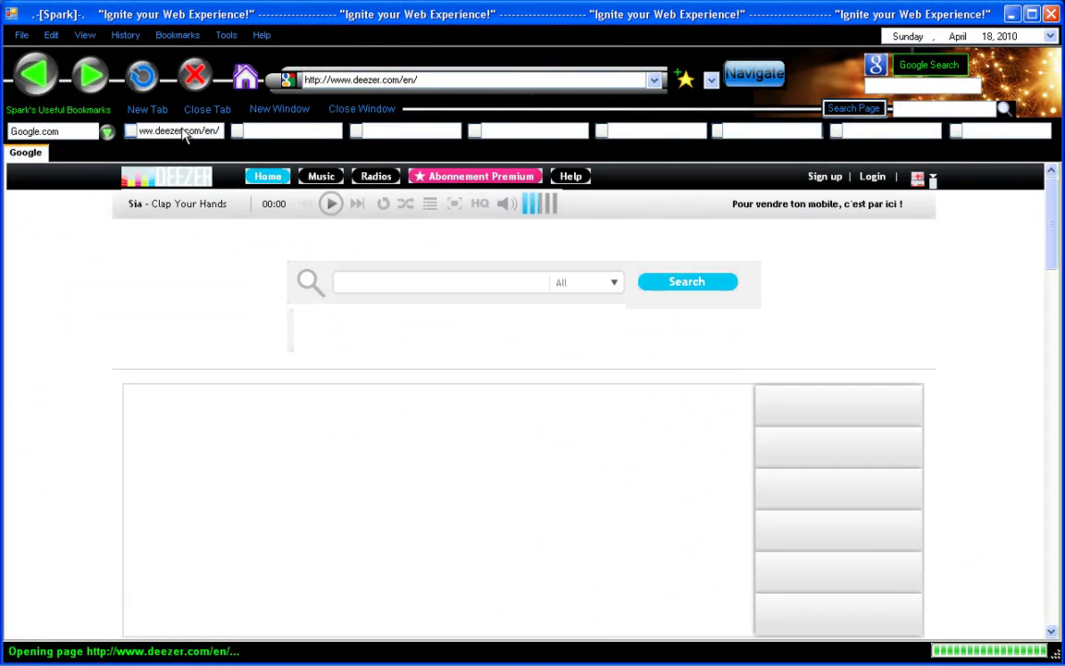
click(278, 131)
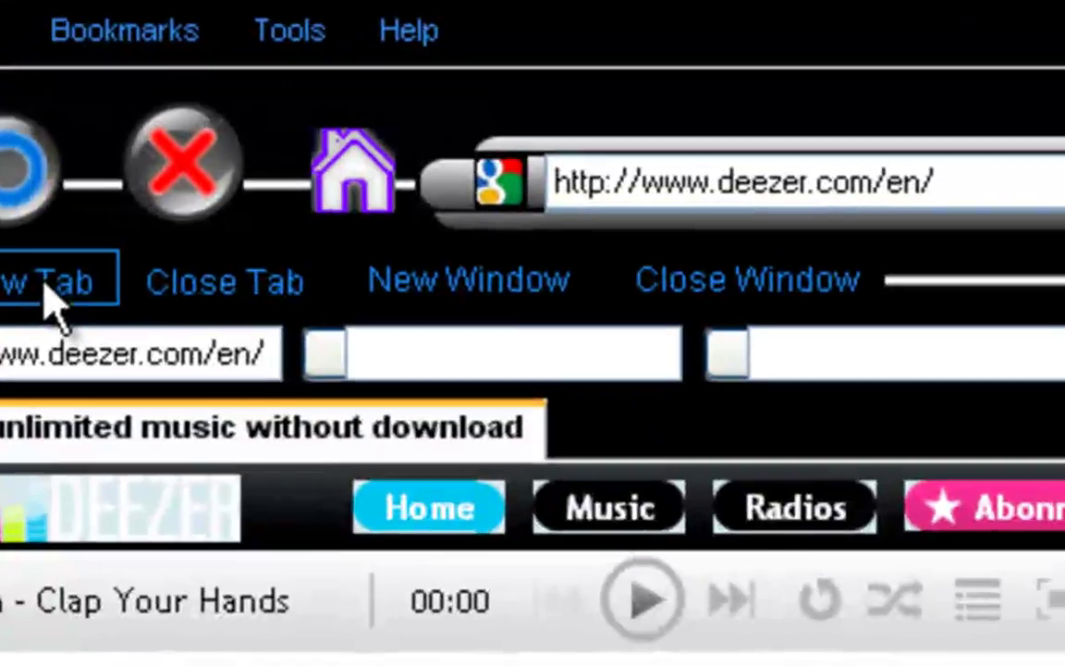
click(185, 333)
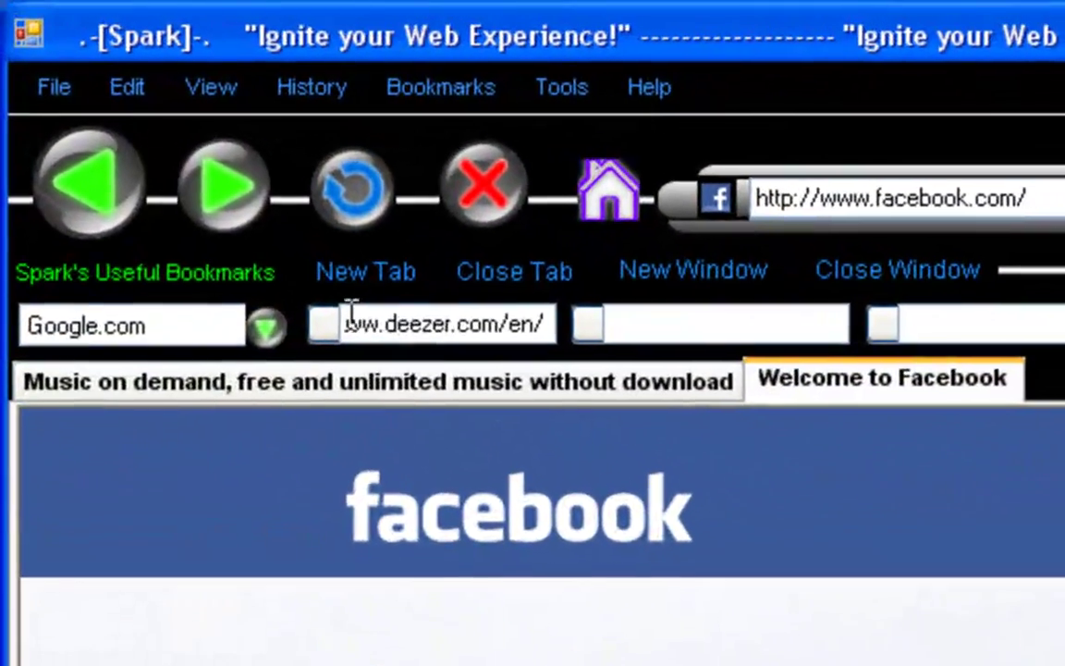
click(290, 269)
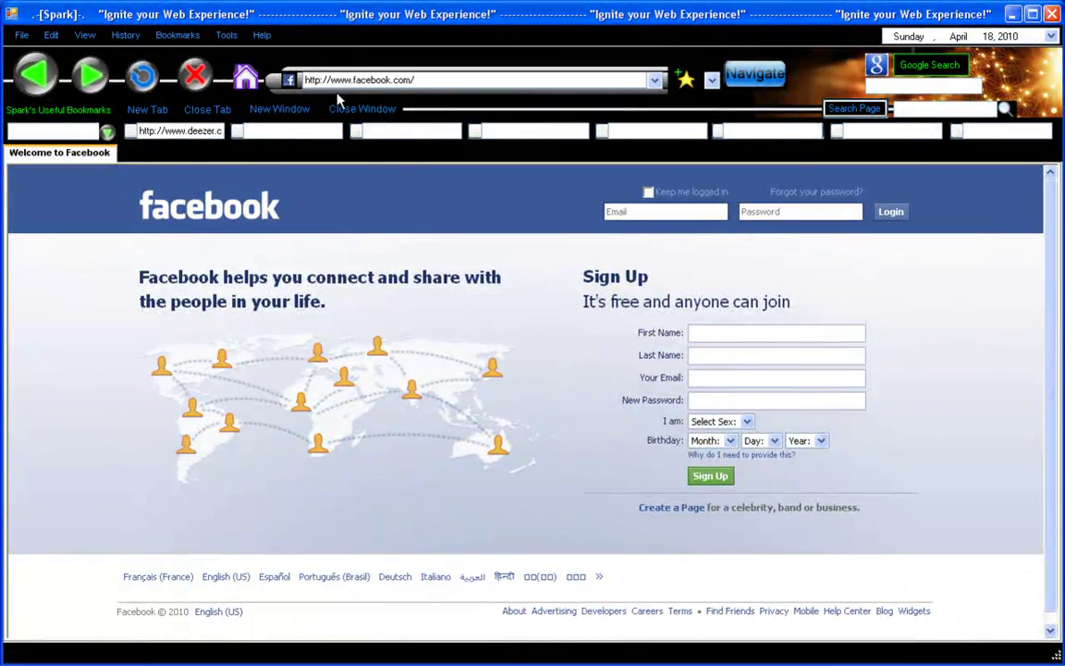
click(217, 110)
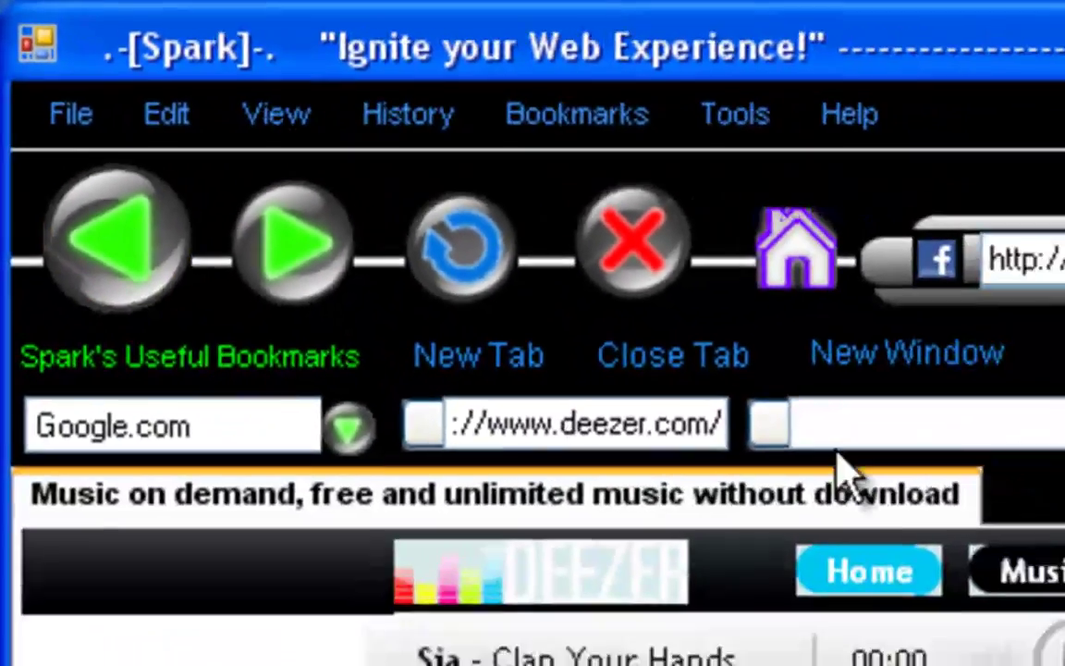
click(837, 368)
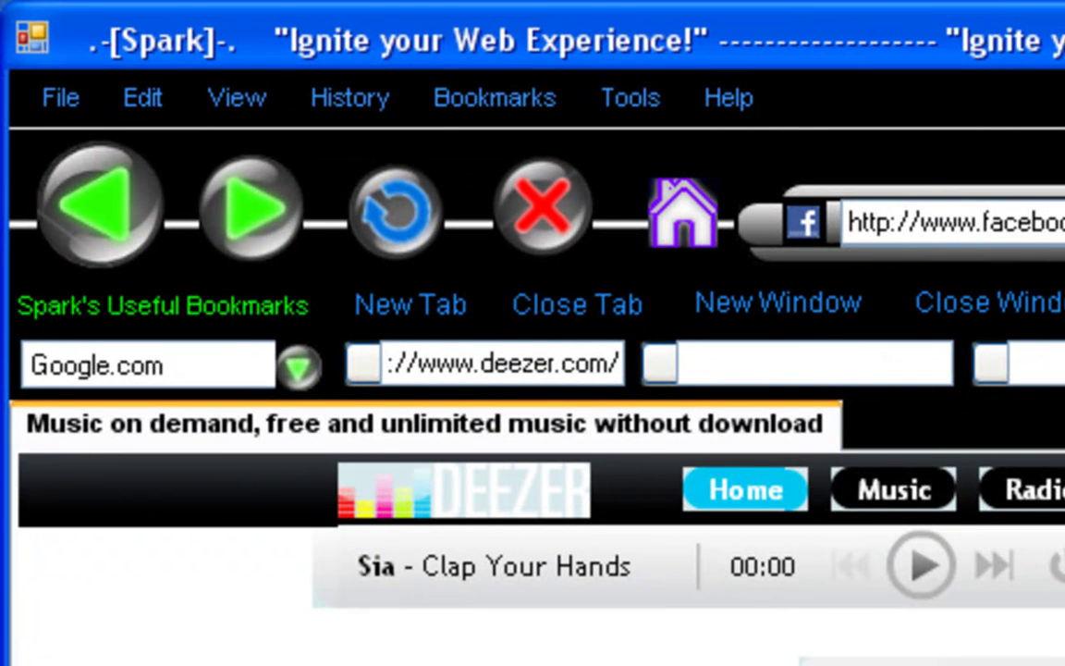
click(93, 104)
Browse and dismiss the File menu, then show the Edit menu's undo, copy, paste commands.
click(104, 35)
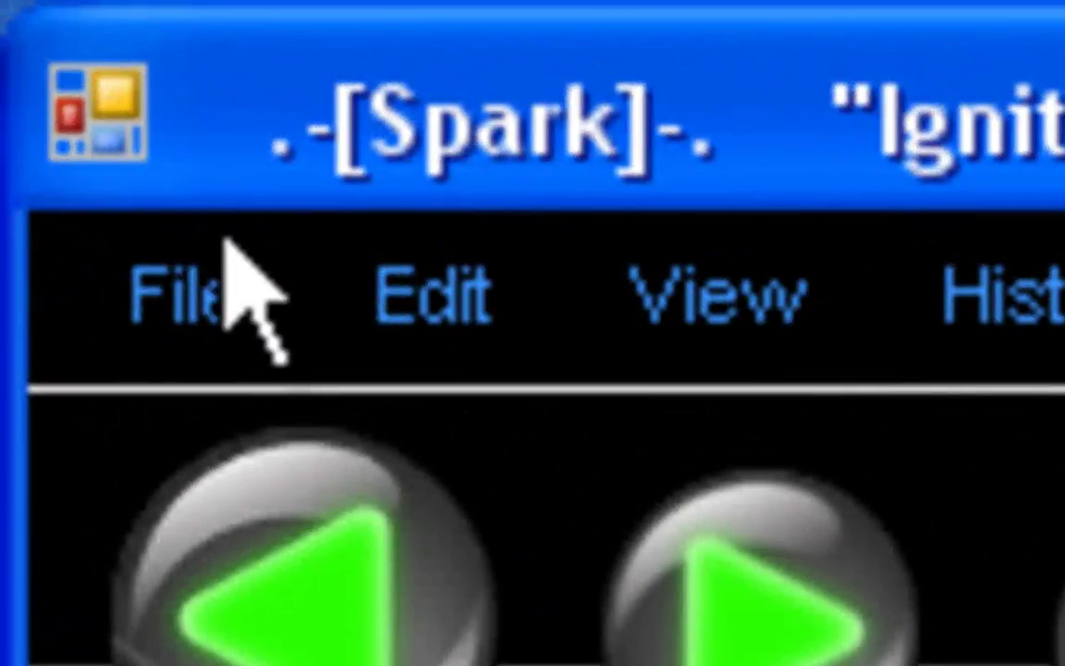
click(227, 245)
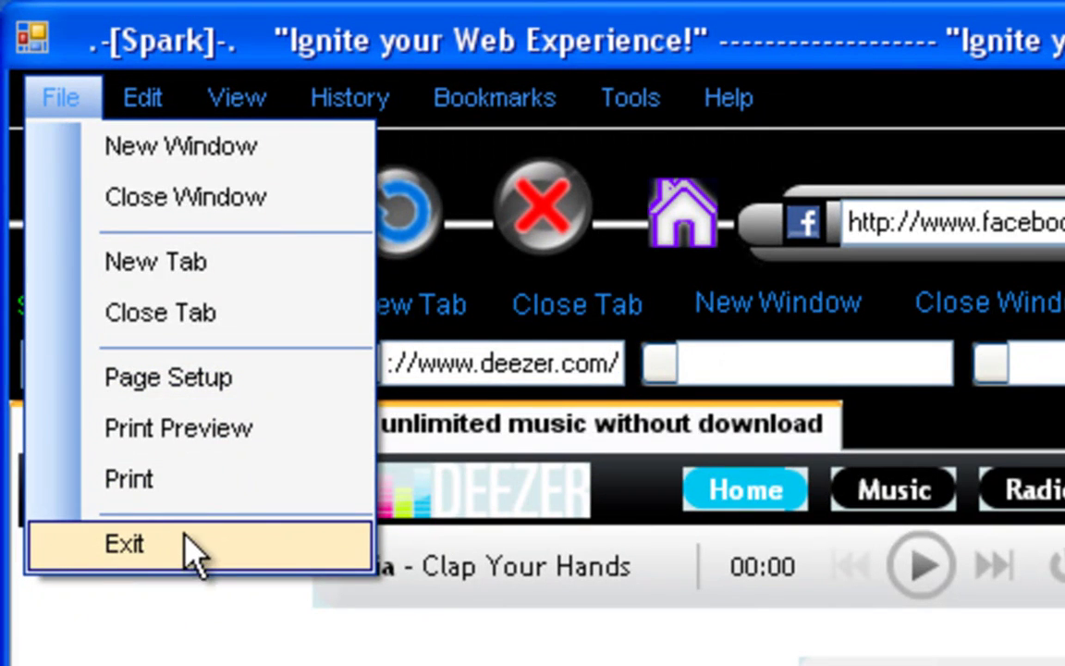
key(Escape)
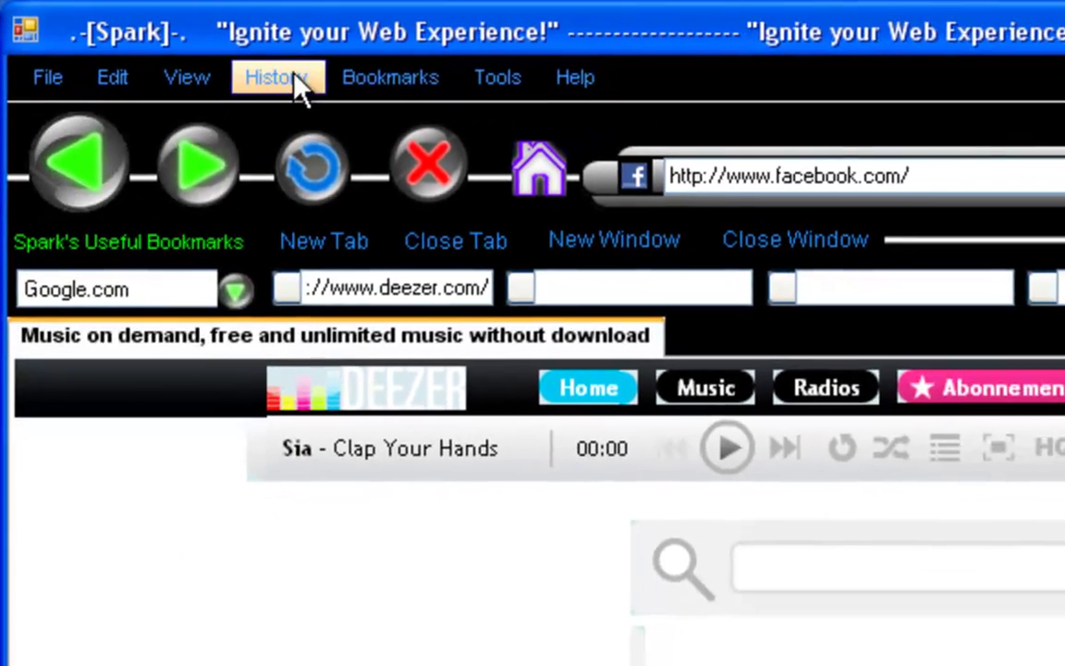
click(107, 76)
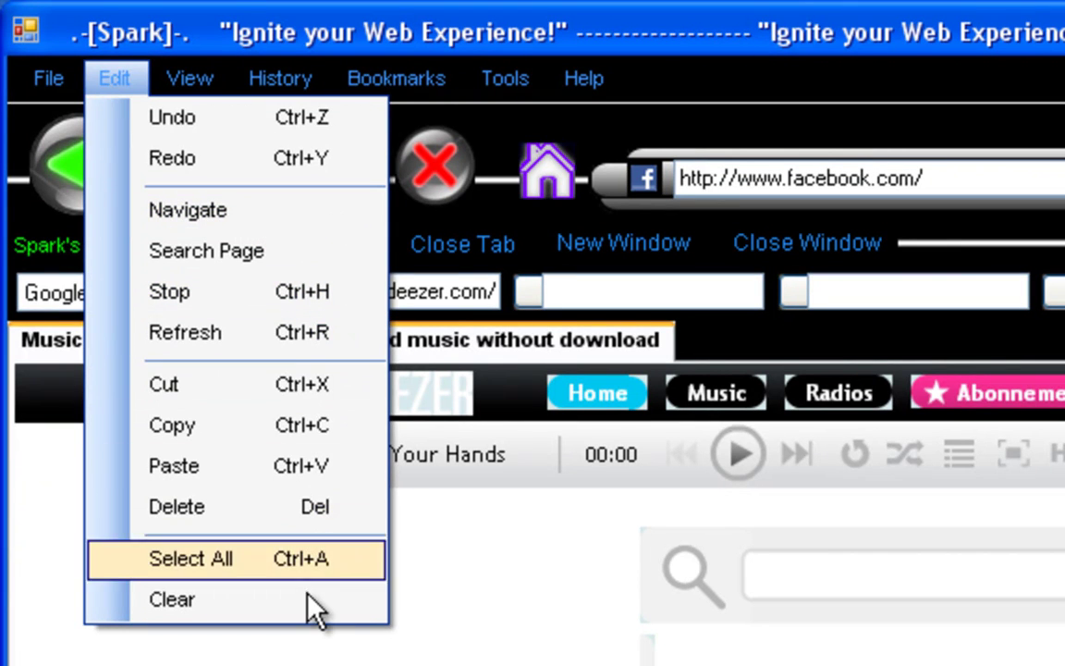
Look through the History and Bookmarks menus, then turn on the status bar.
mouse_move(206, 83)
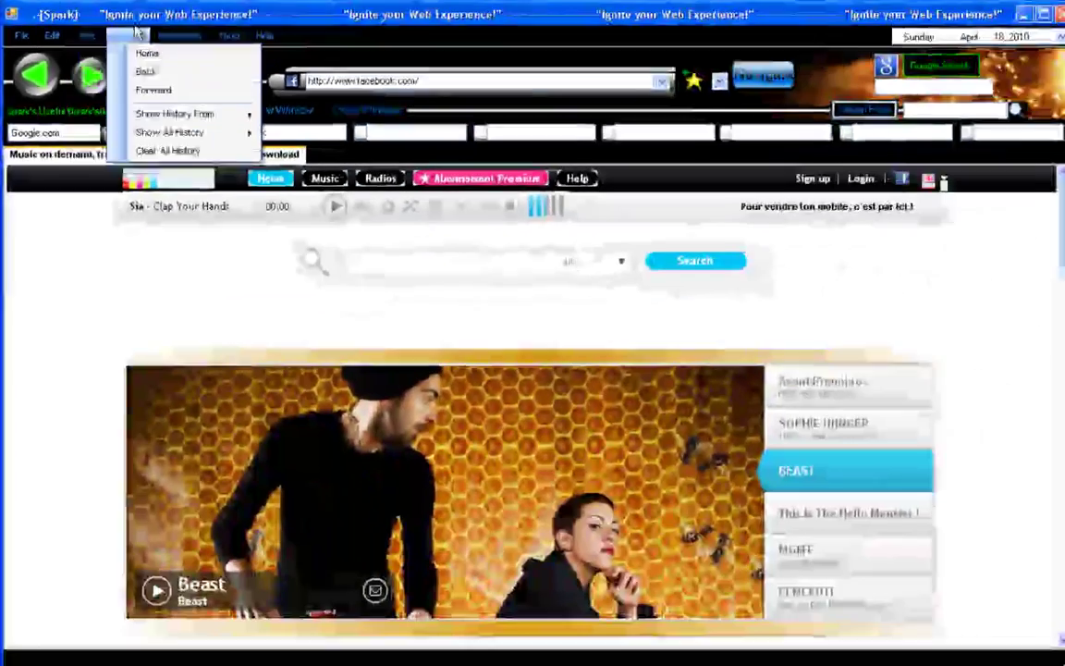
click(280, 77)
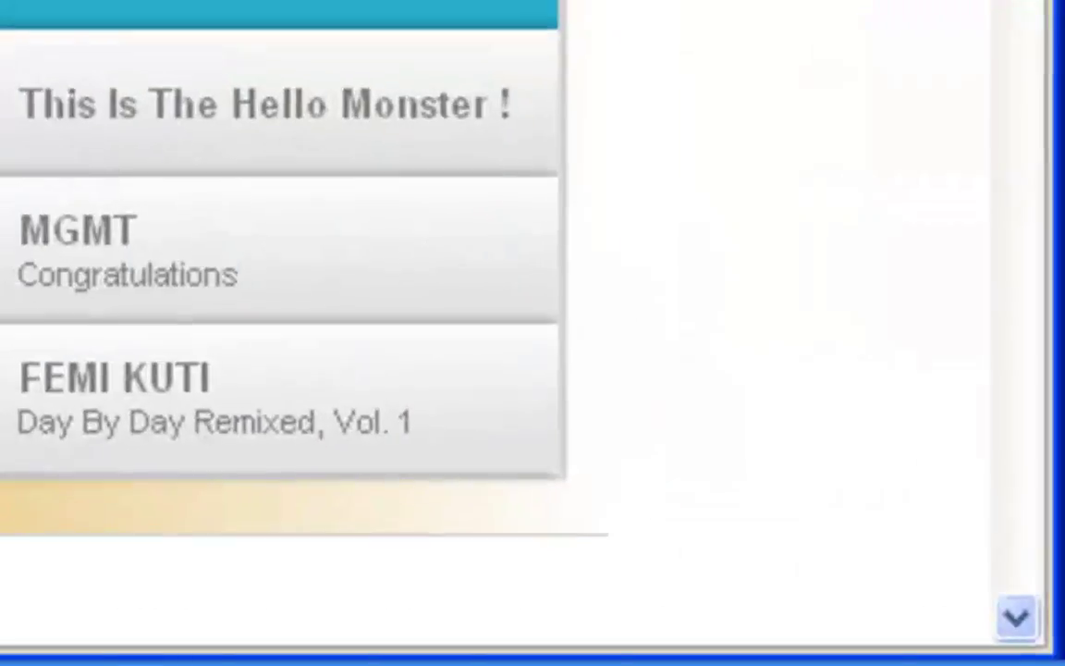
drag(1052, 232, 1053, 195)
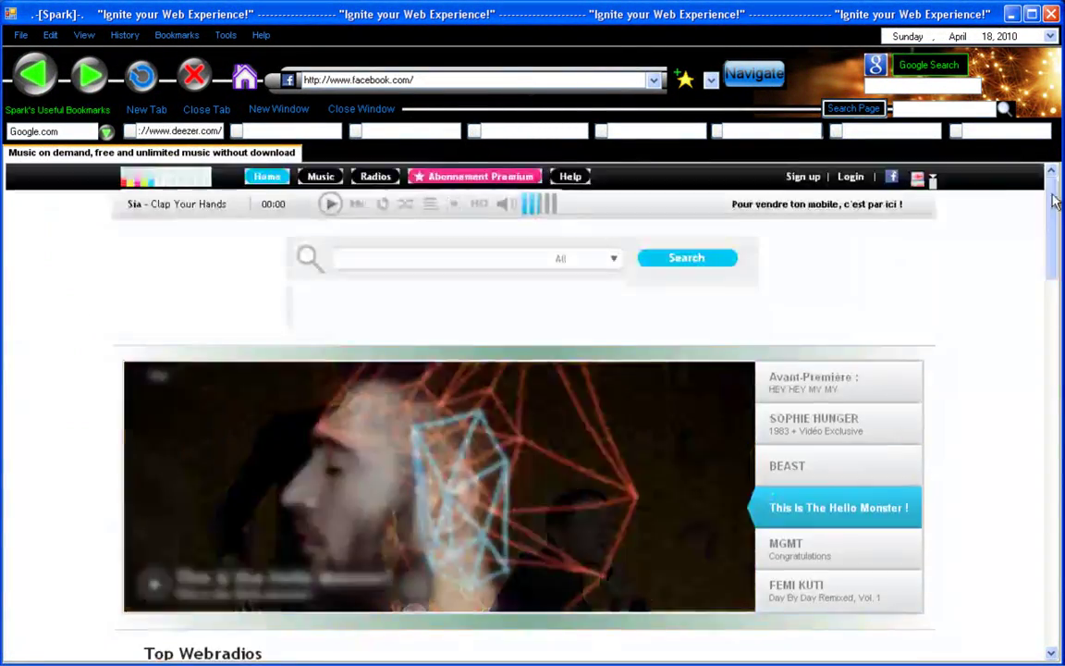
click(127, 35)
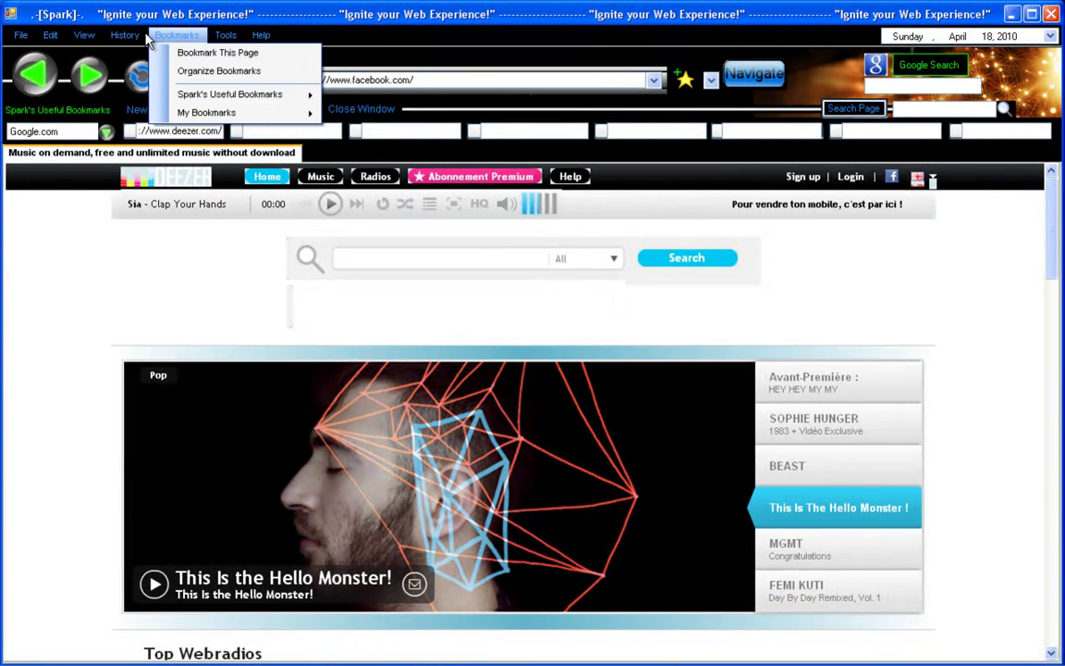
mouse_move(96, 37)
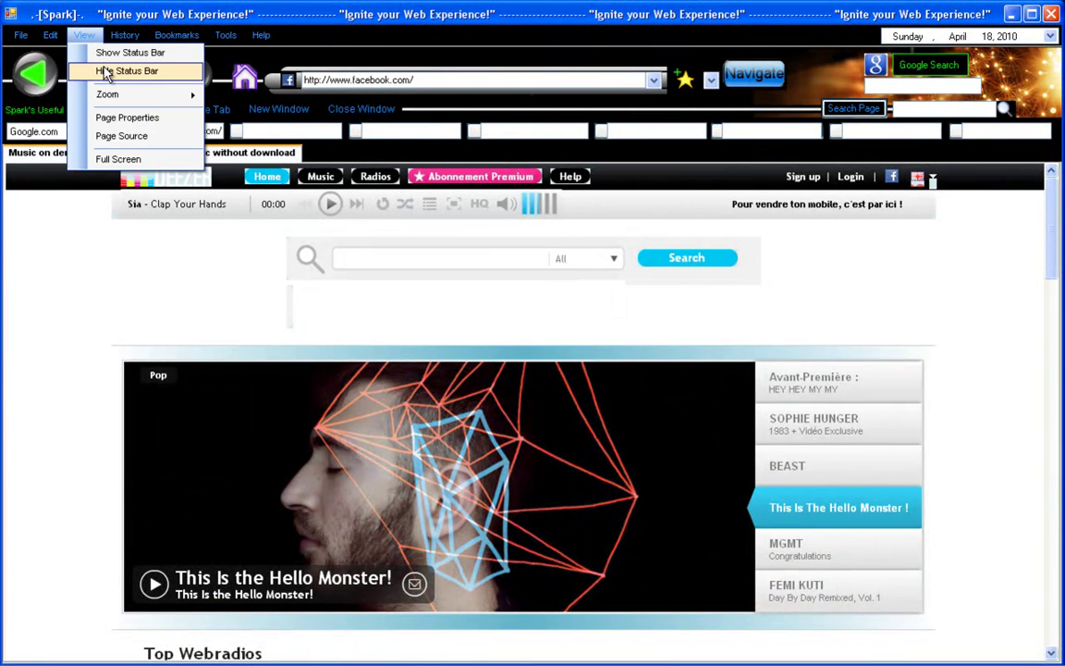
click(104, 55)
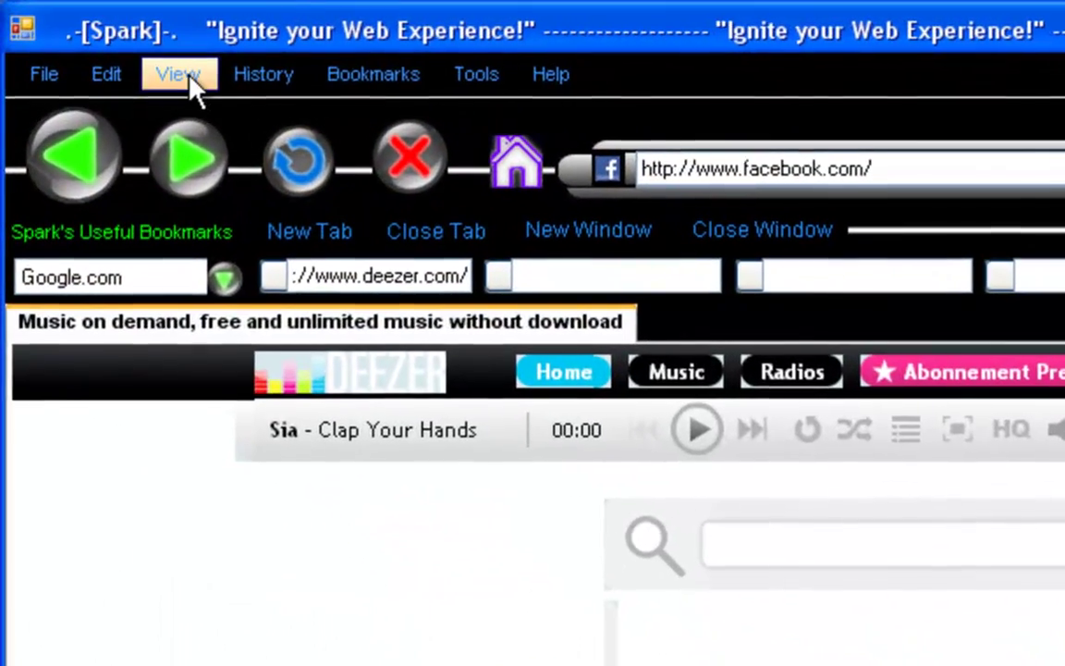
click(191, 79)
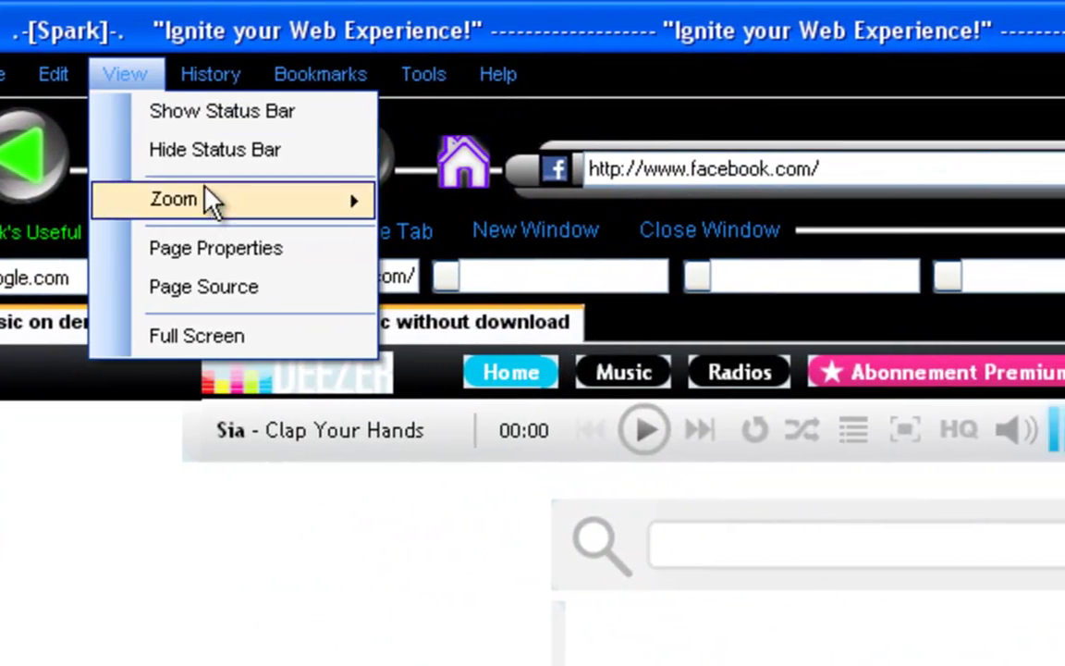
mouse_move(258, 202)
mouse_move(453, 205)
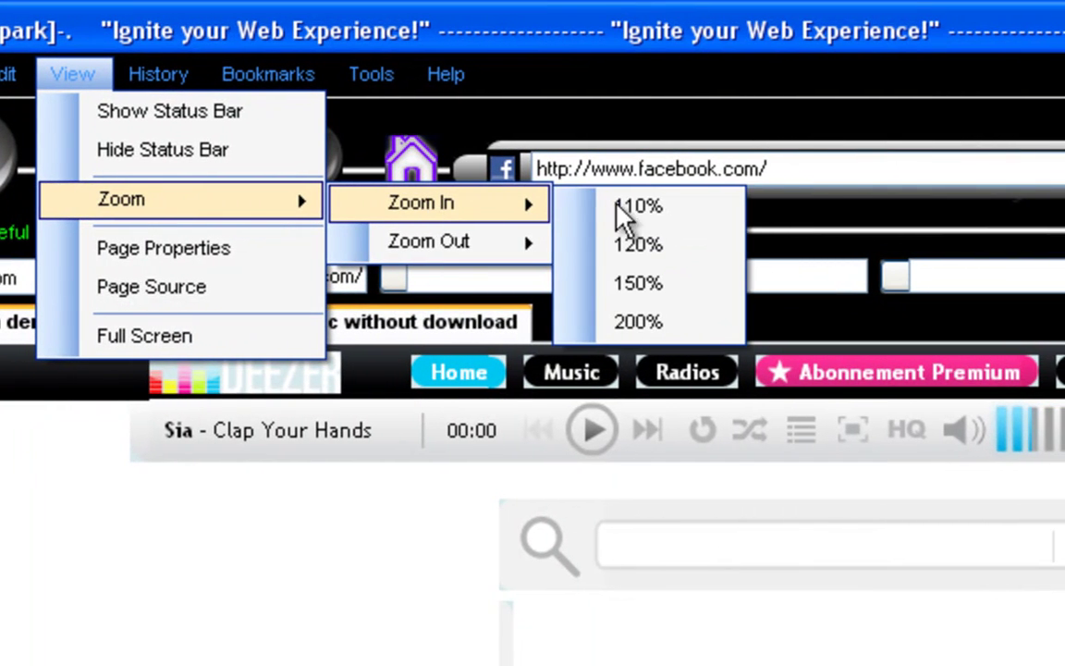
mouse_move(471, 257)
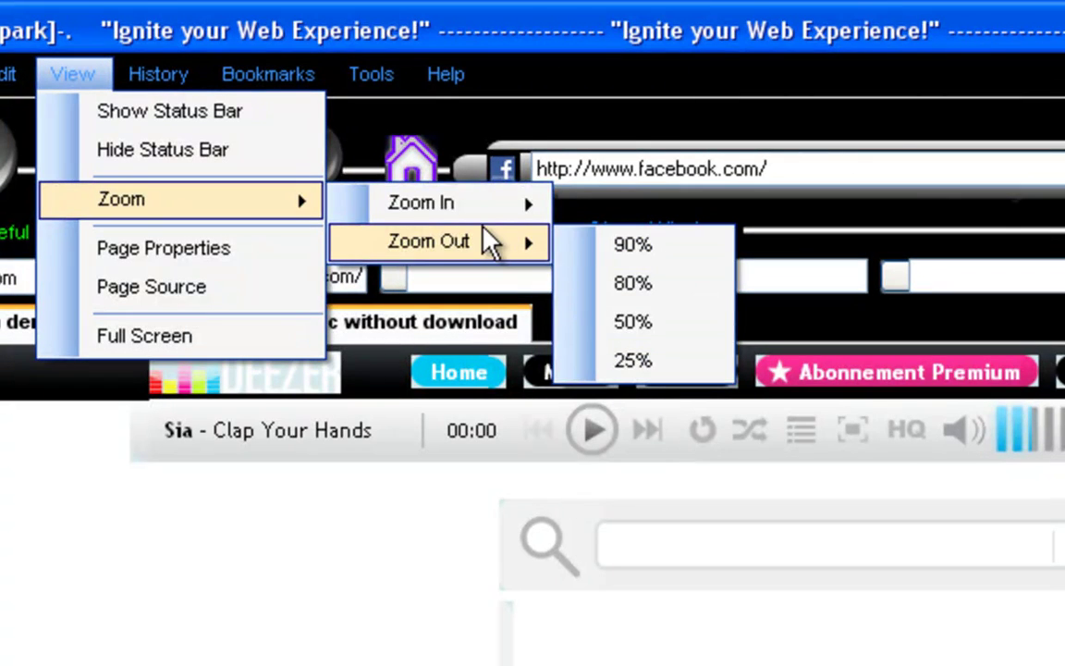
mouse_move(486, 210)
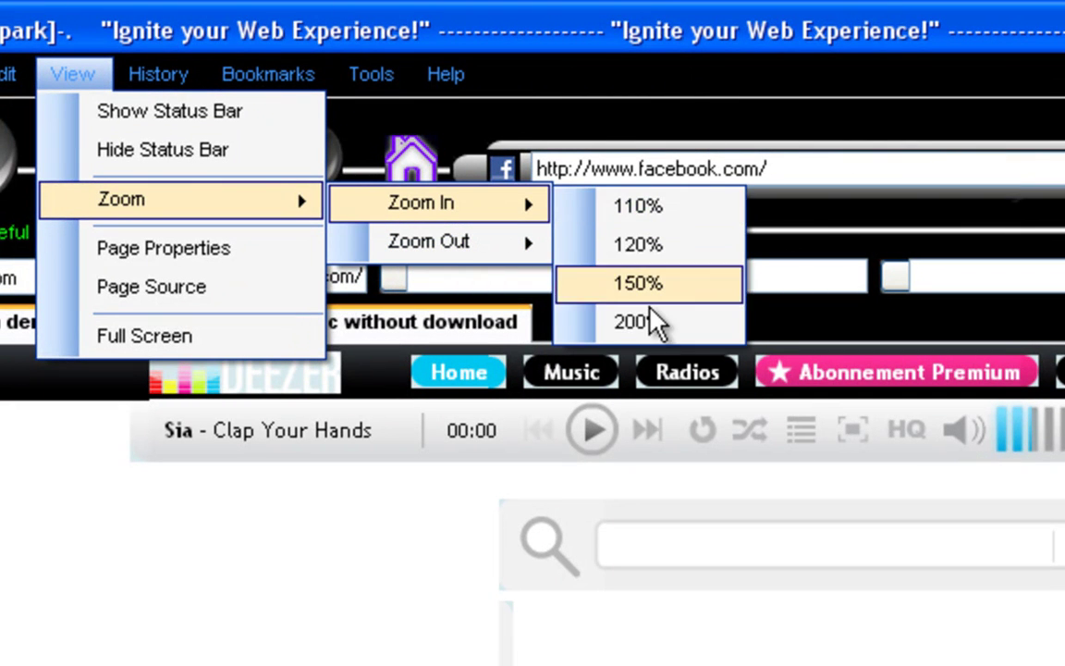
mouse_move(509, 250)
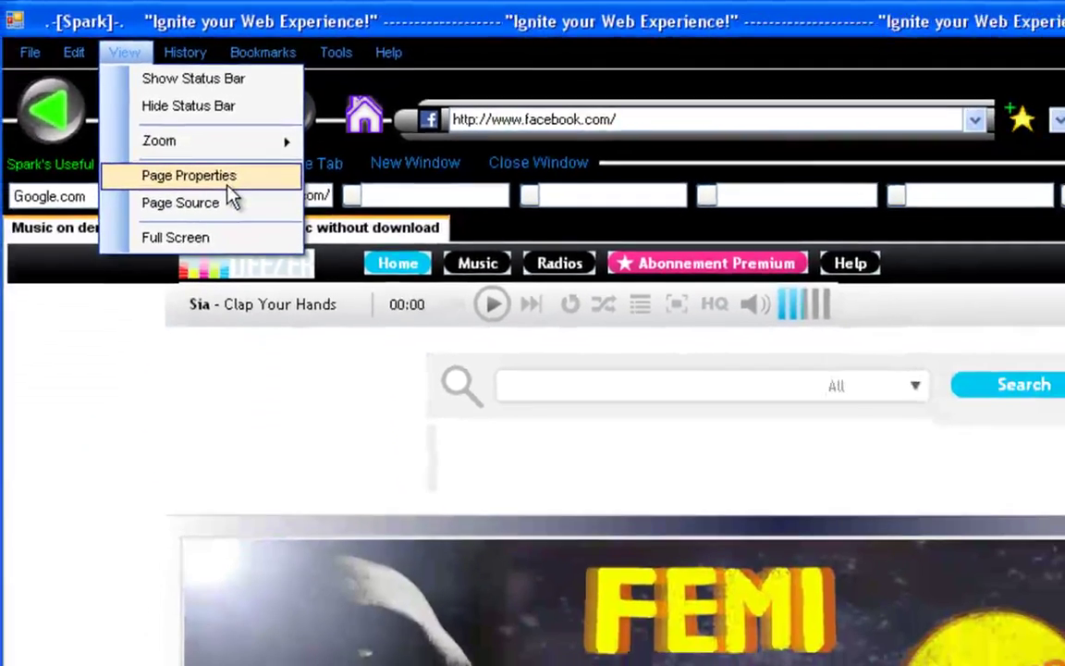
click(228, 184)
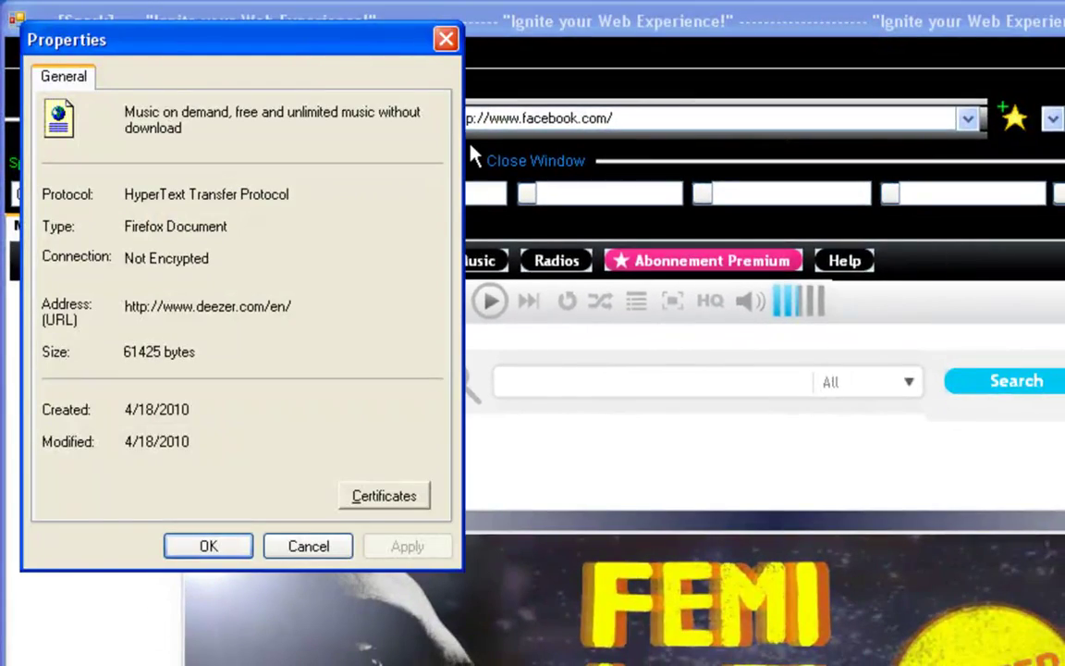
click(448, 41)
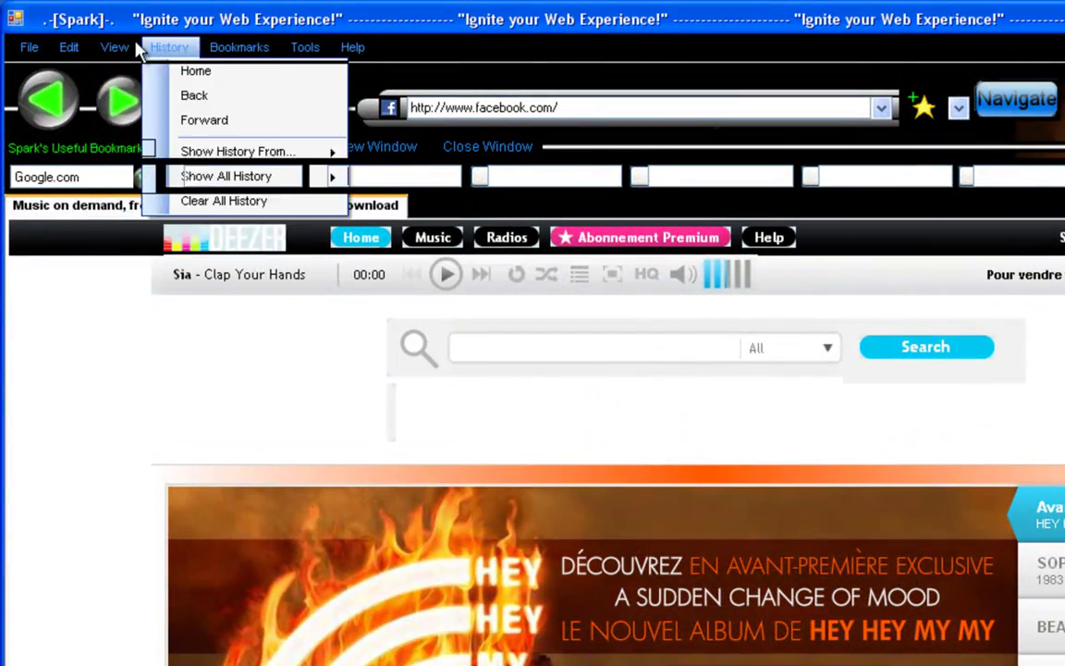
Switch Spark to full screen and glance through the History and Tools menus.
mouse_move(118, 51)
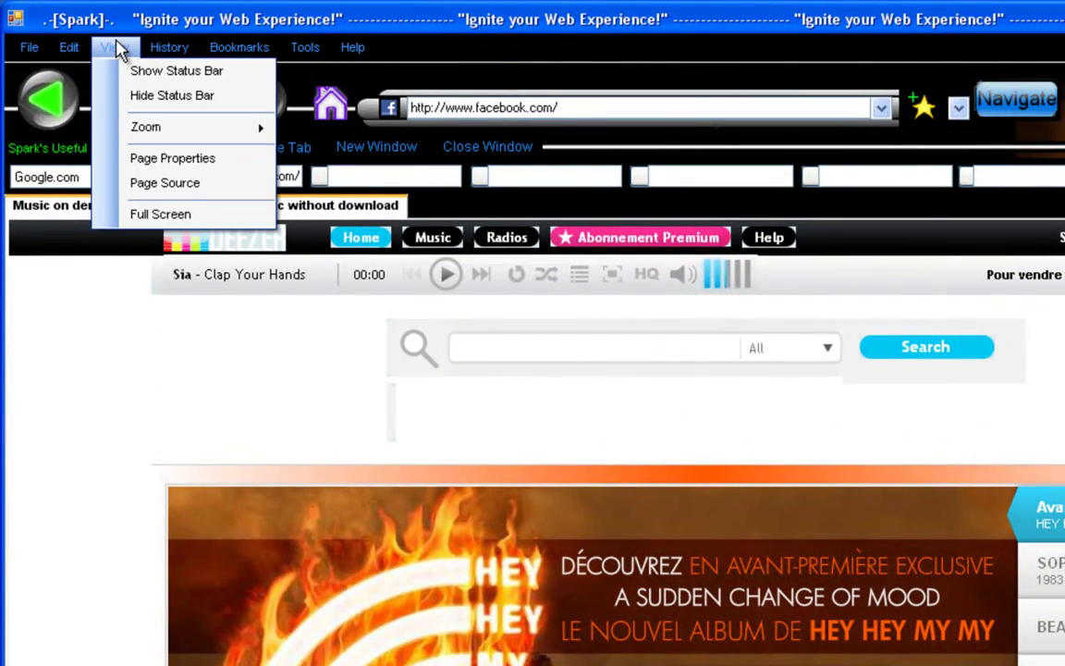
click(201, 220)
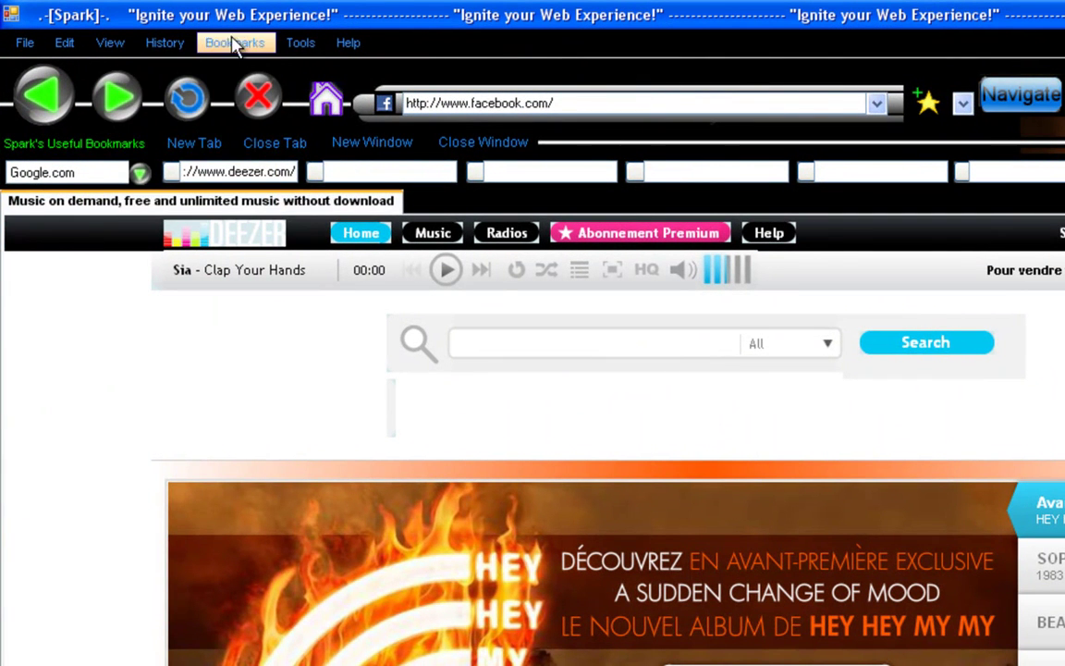
click(178, 43)
mouse_move(129, 42)
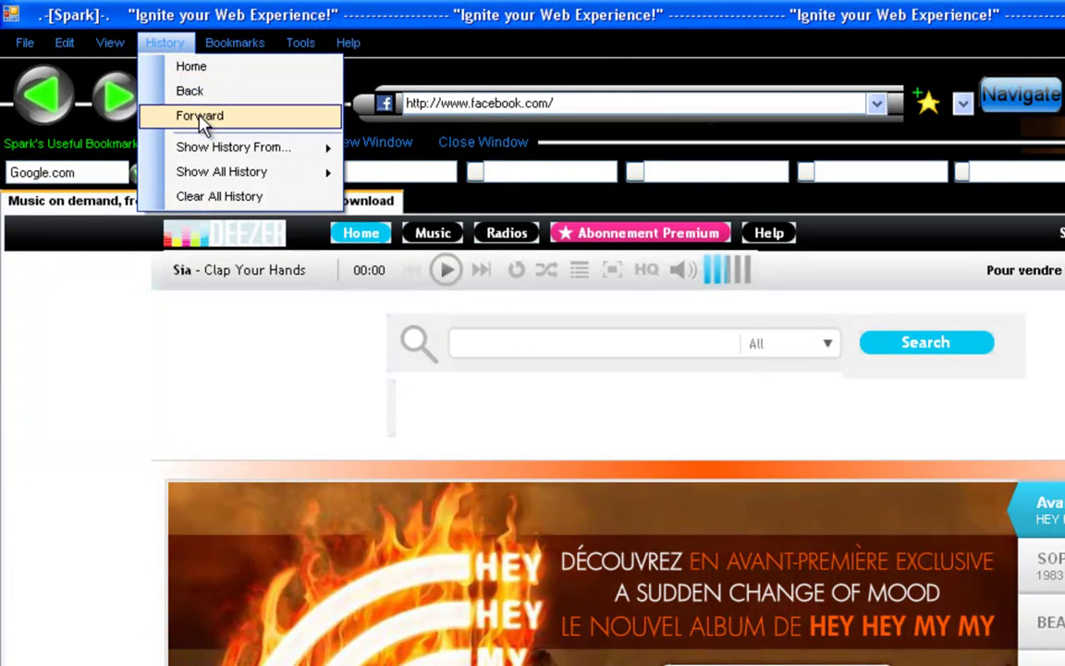
mouse_move(300, 42)
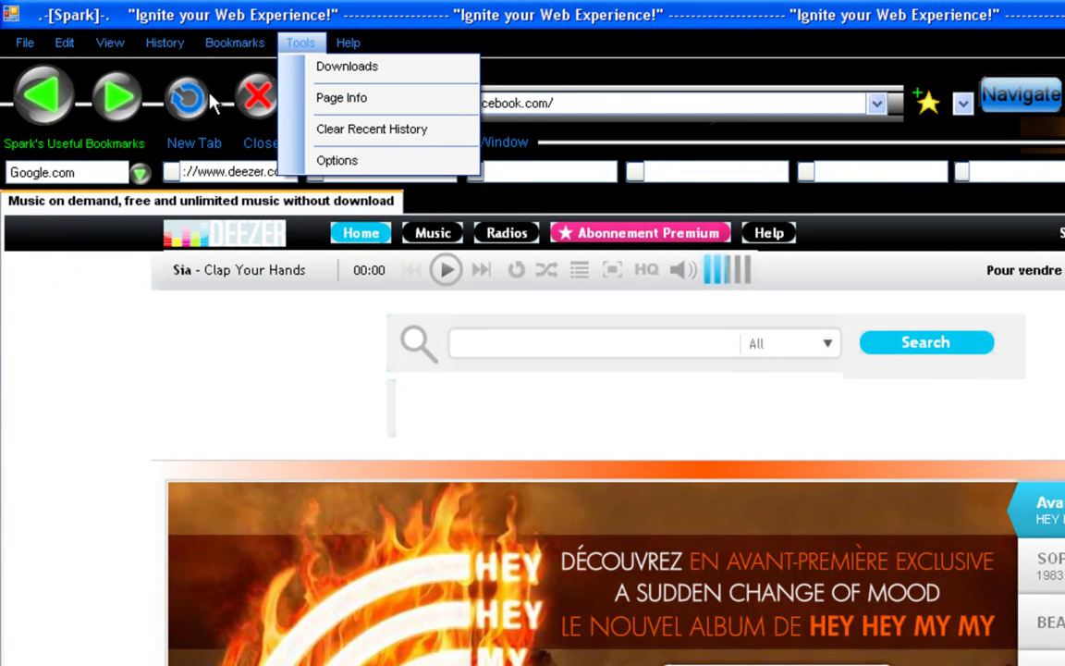
click(193, 70)
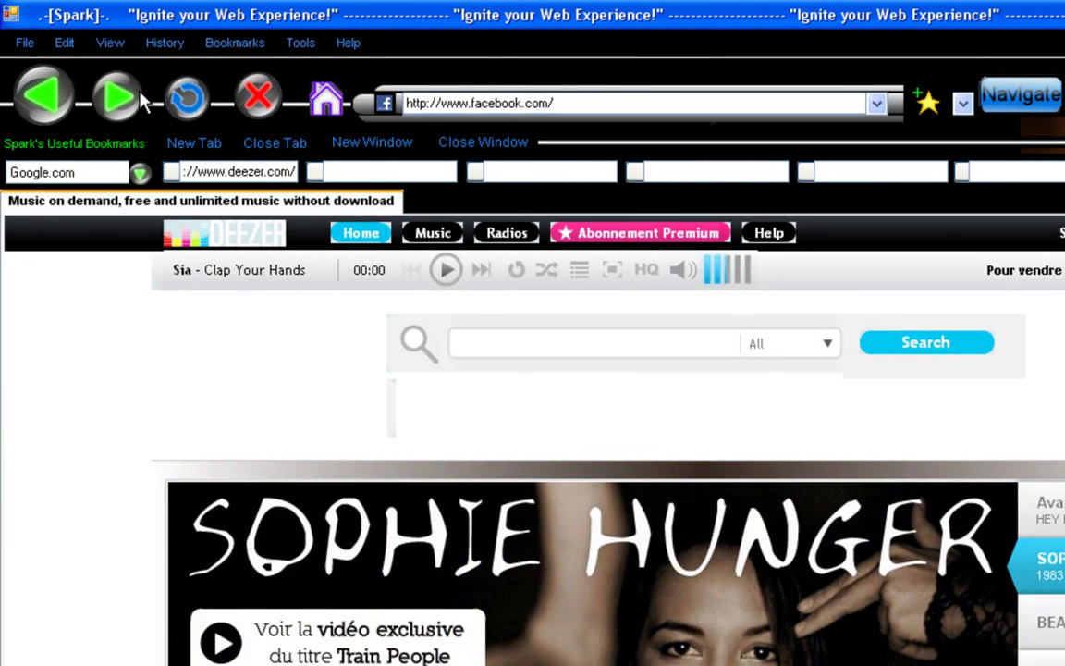
Show all visited sites via History > Show All History, then close the list.
click(117, 43)
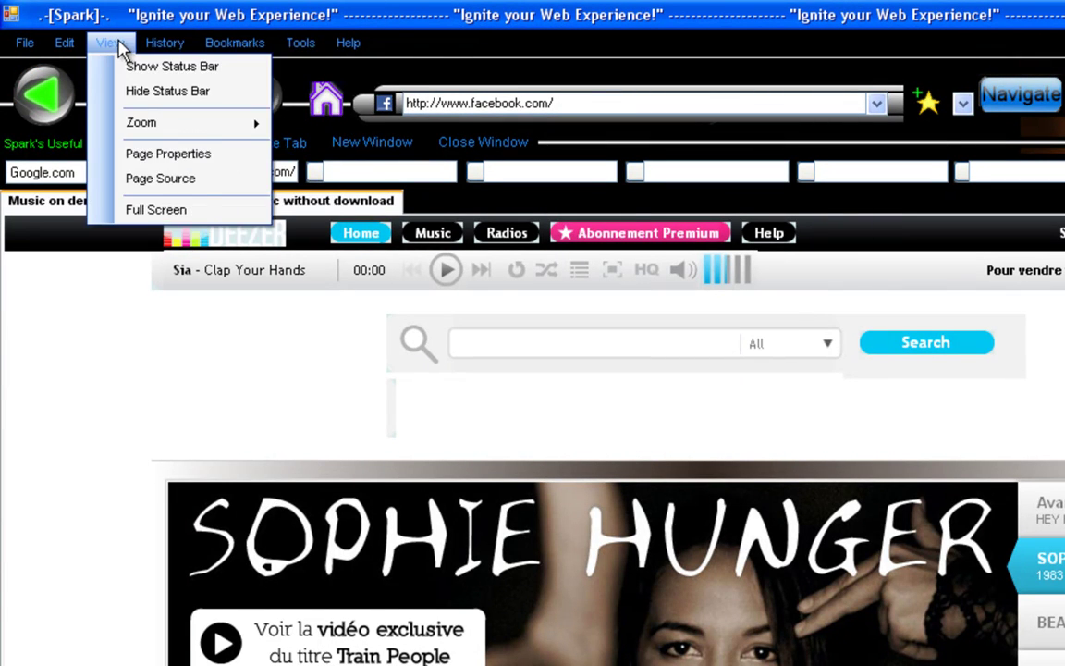
mouse_move(165, 54)
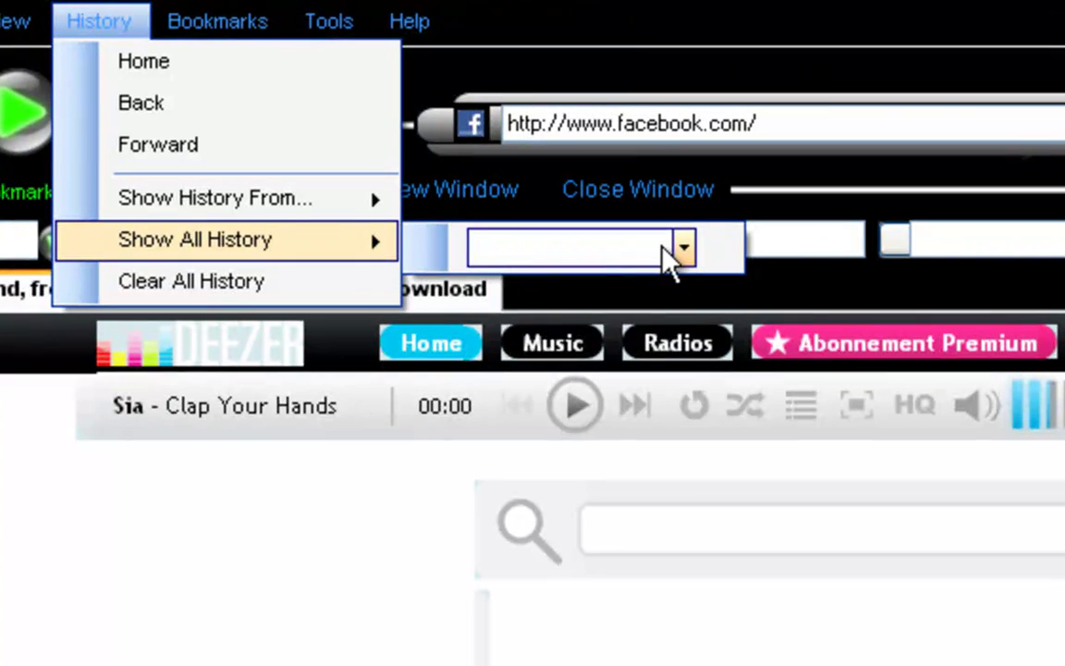
click(675, 247)
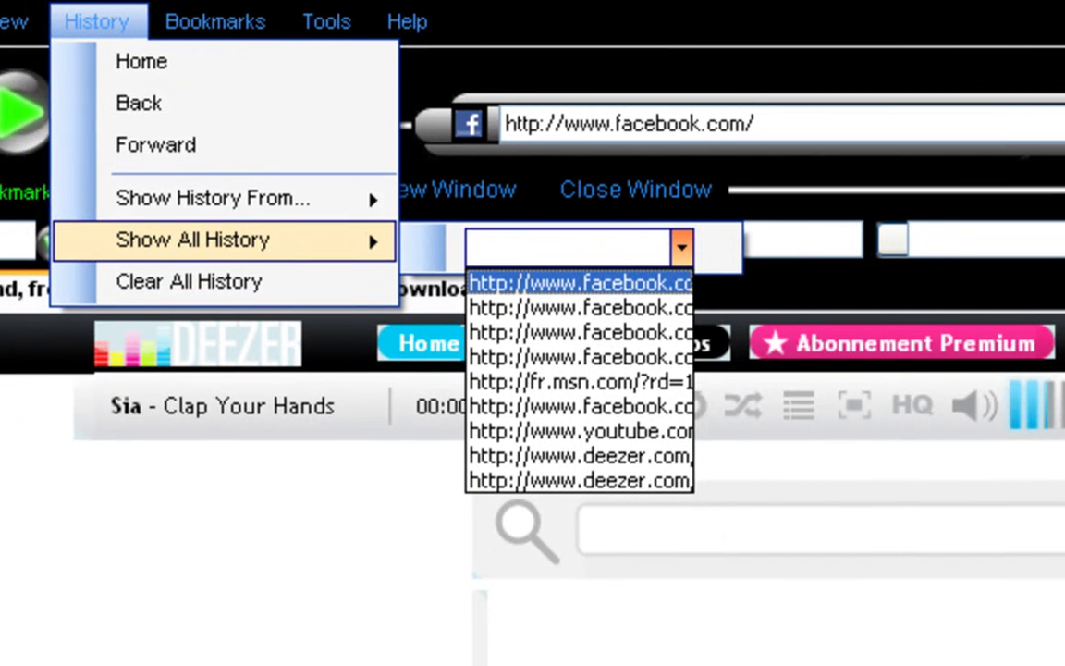
key(Return)
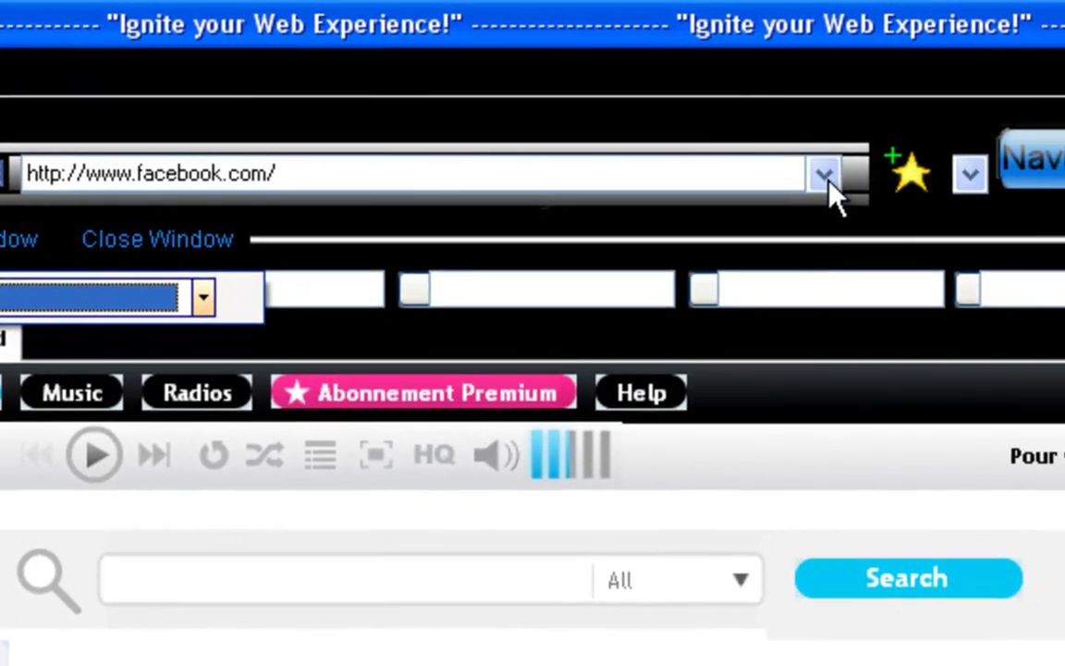
Open, close and reopen the address bar's list of previously visited URLs.
click(826, 177)
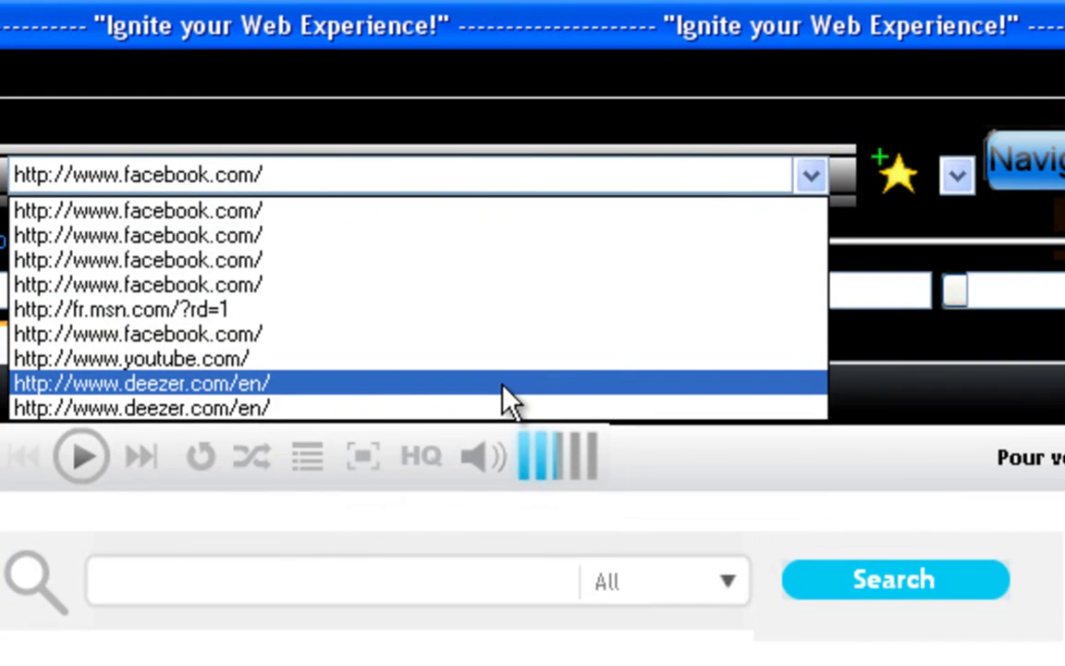
click(452, 15)
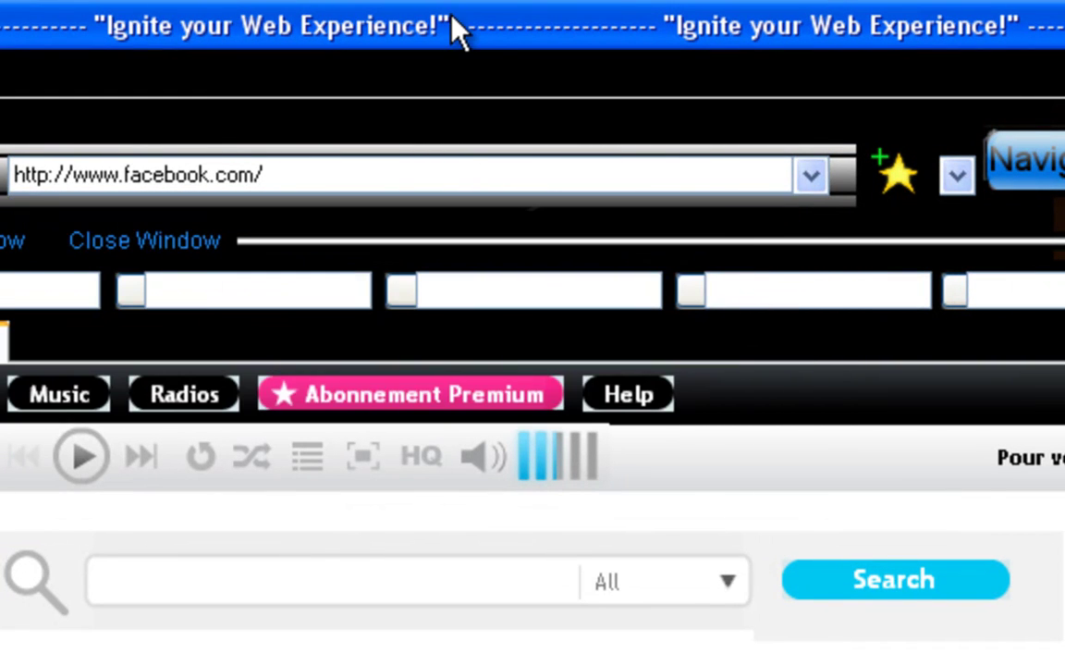
click(807, 176)
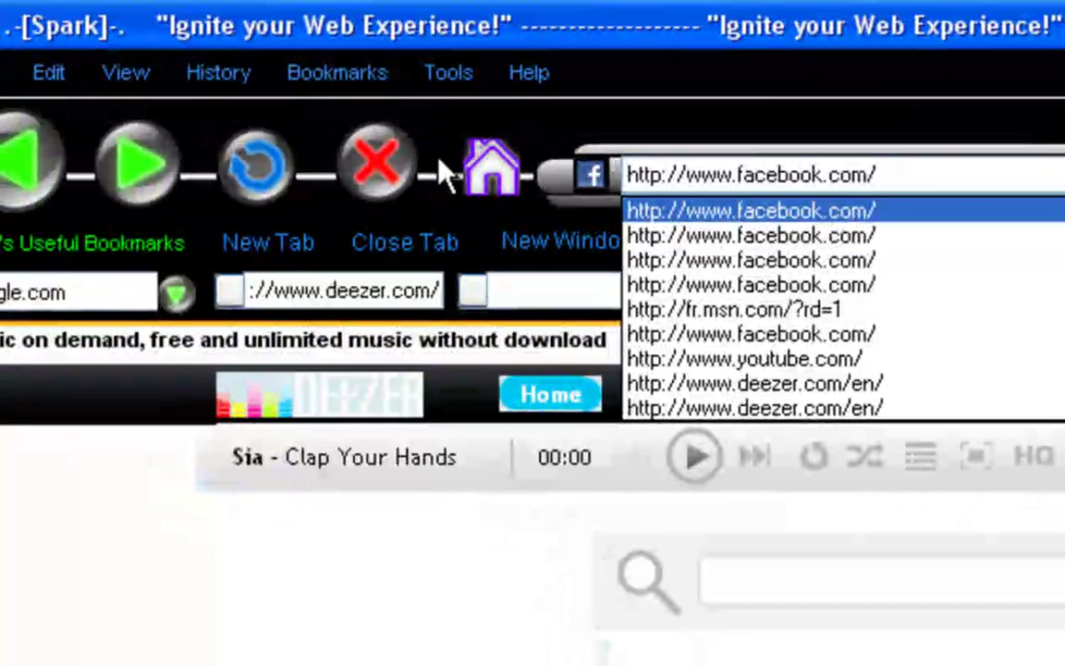
Close the address list, browse History's Show History From time ranges, then bring up Bookmarks.
click(305, 90)
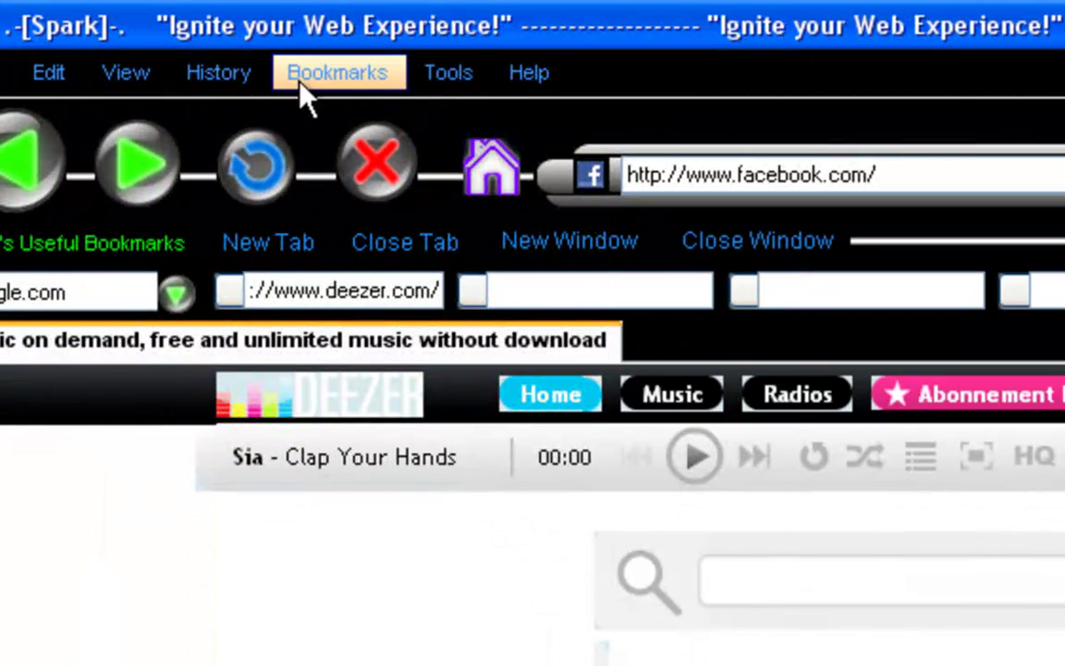
click(261, 76)
mouse_move(324, 298)
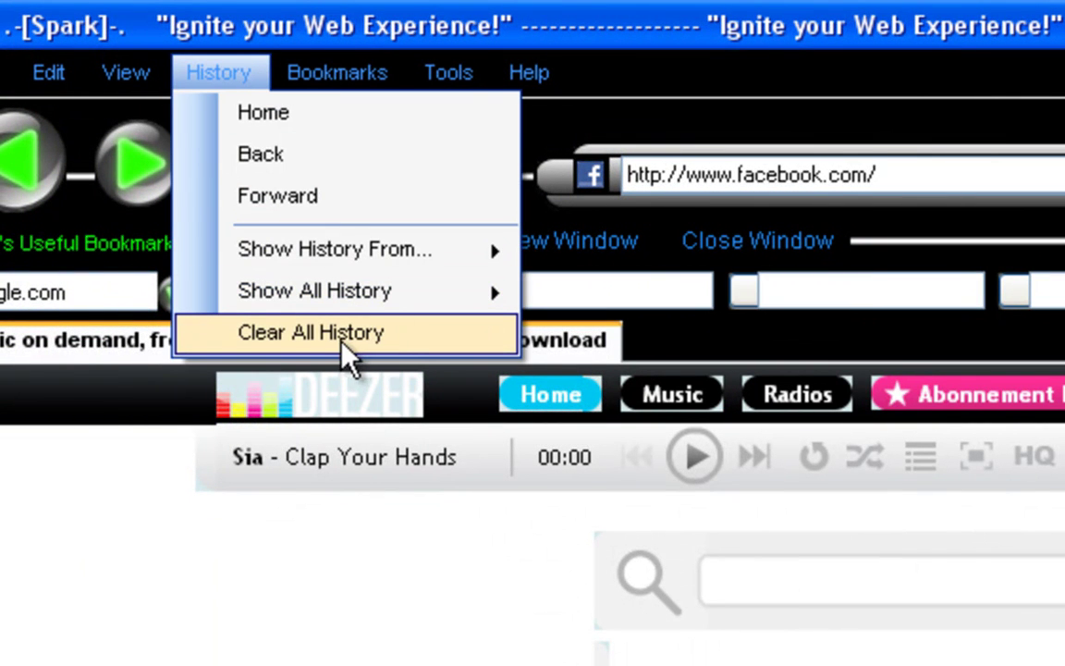
mouse_move(380, 254)
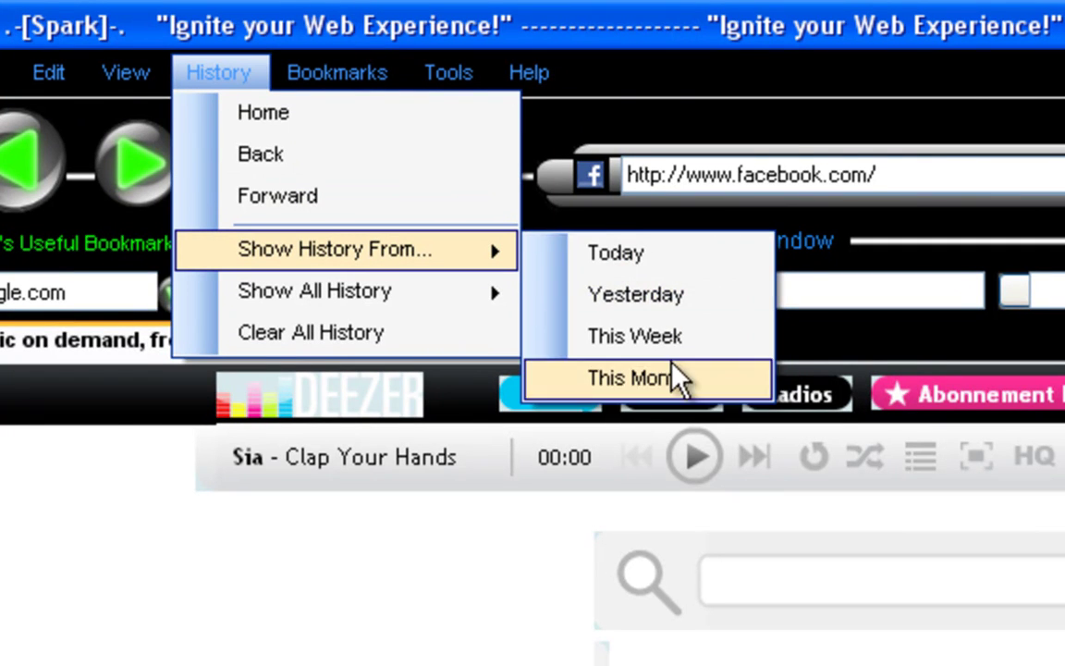
click(671, 300)
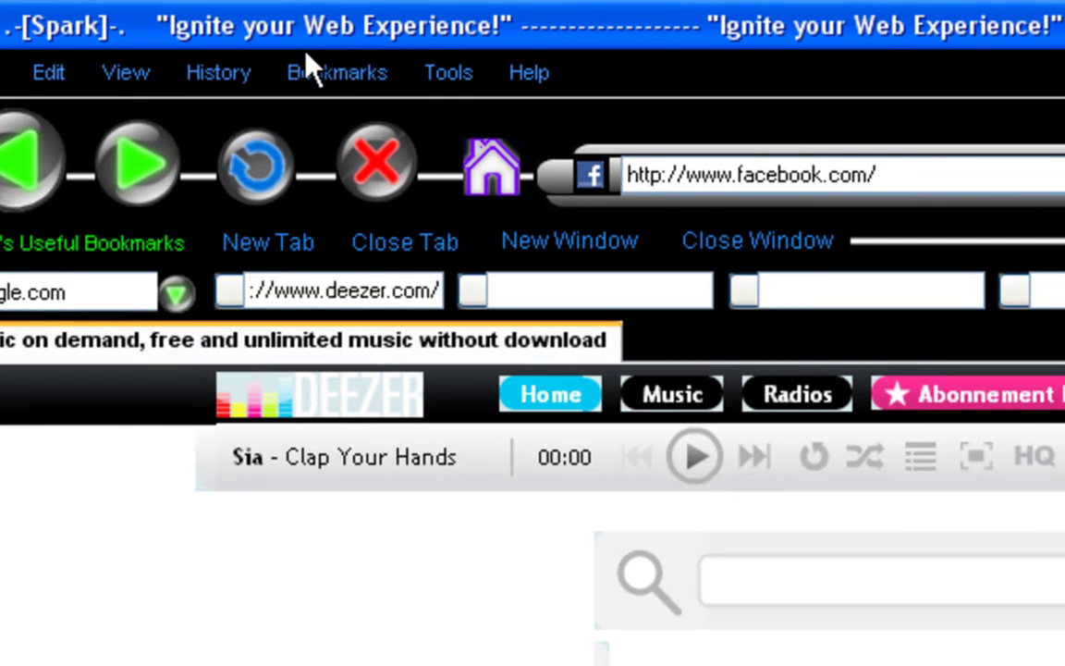
click(222, 75)
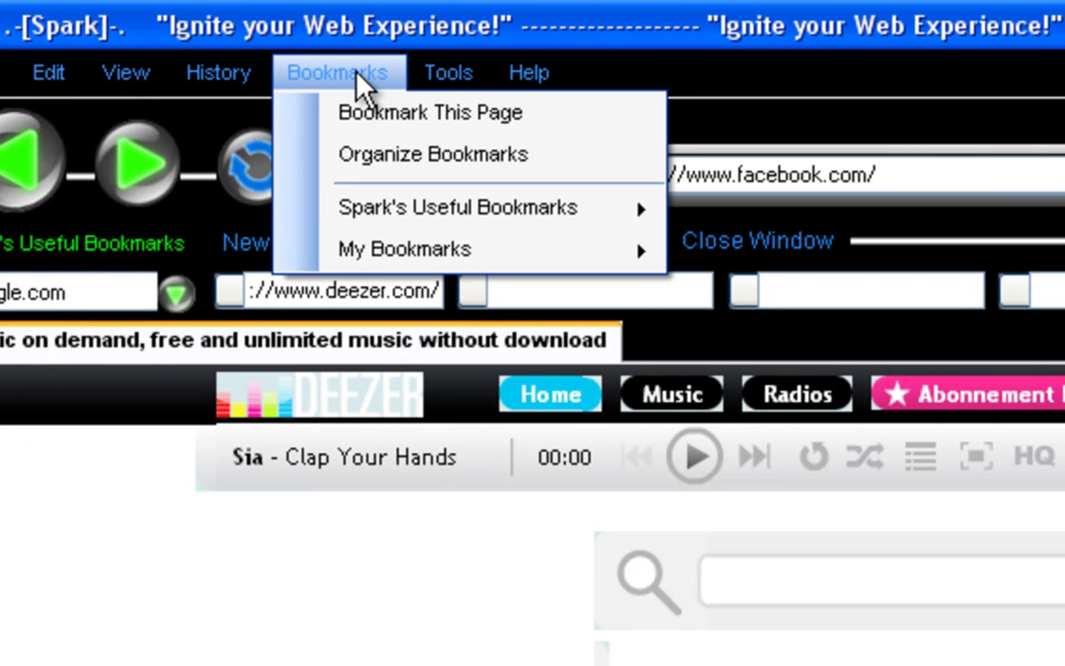
click(326, 72)
click(325, 71)
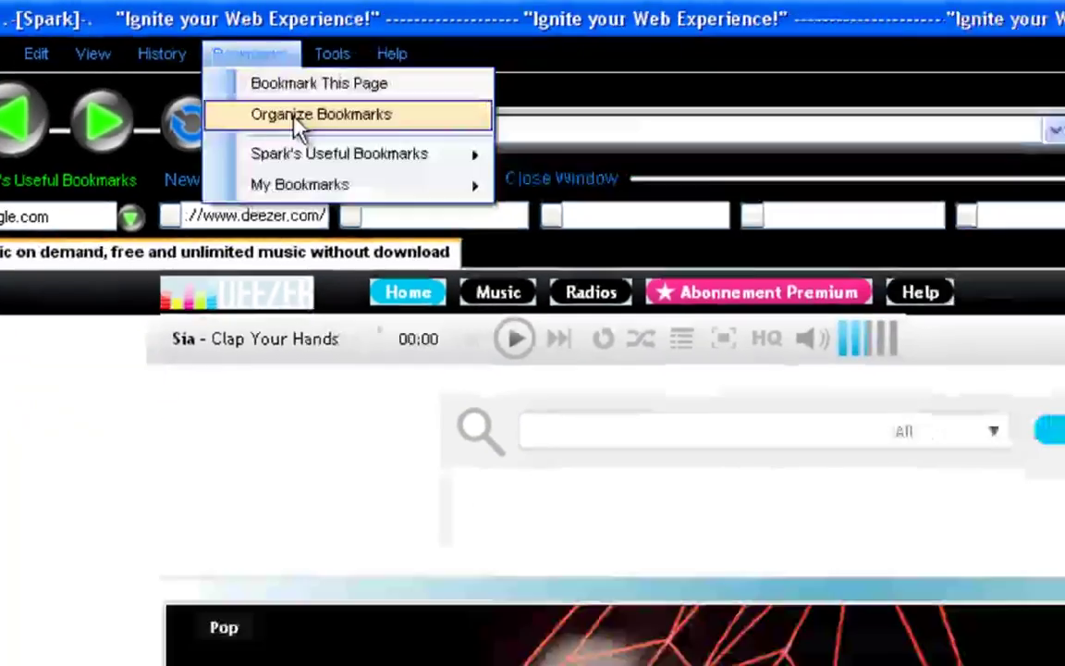
click(433, 154)
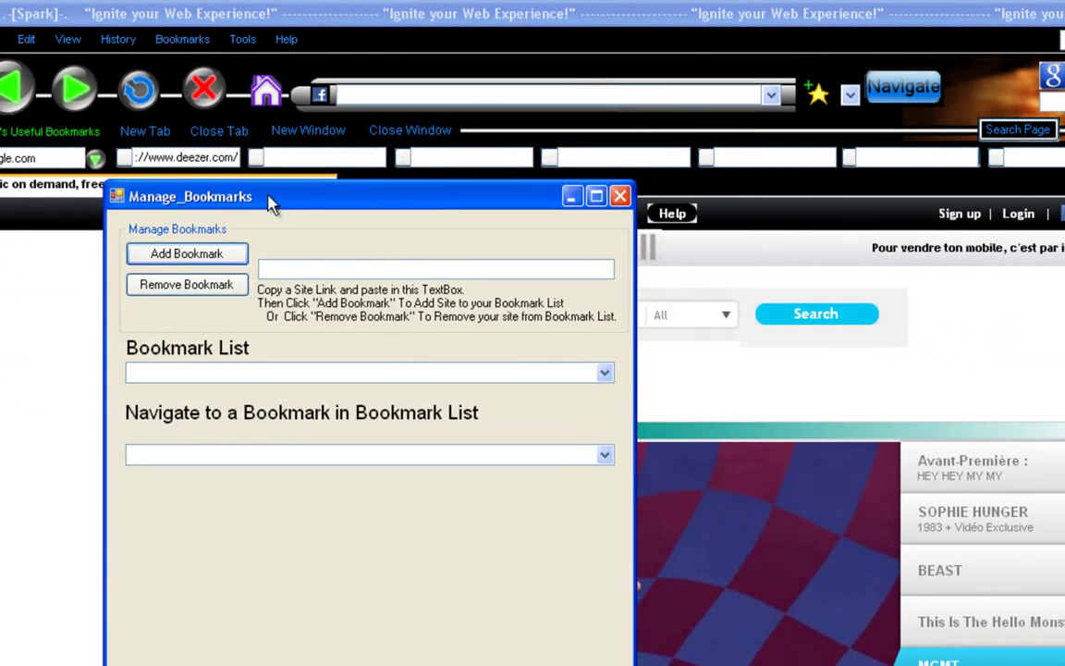
drag(268, 199, 325, 58)
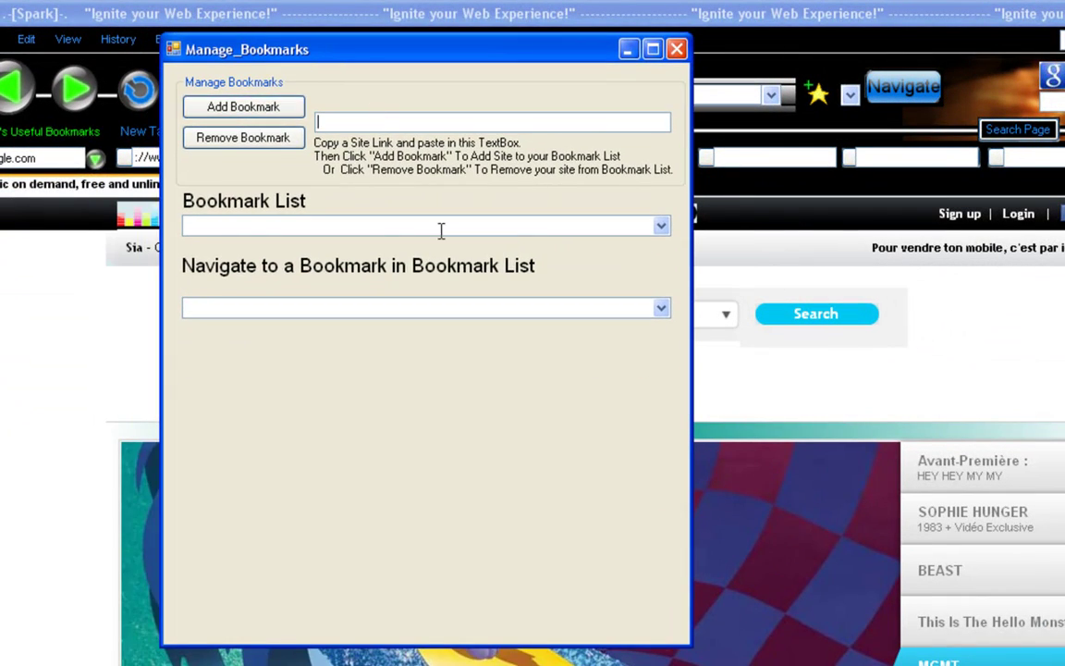
click(660, 228)
click(563, 283)
click(662, 310)
click(661, 309)
click(660, 231)
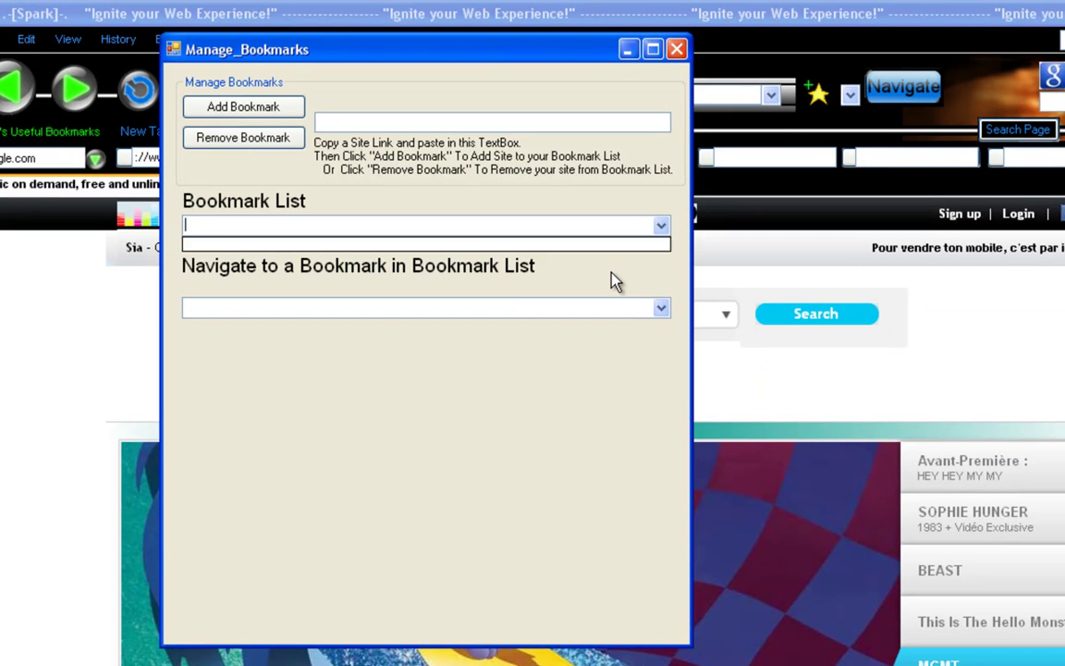
click(655, 232)
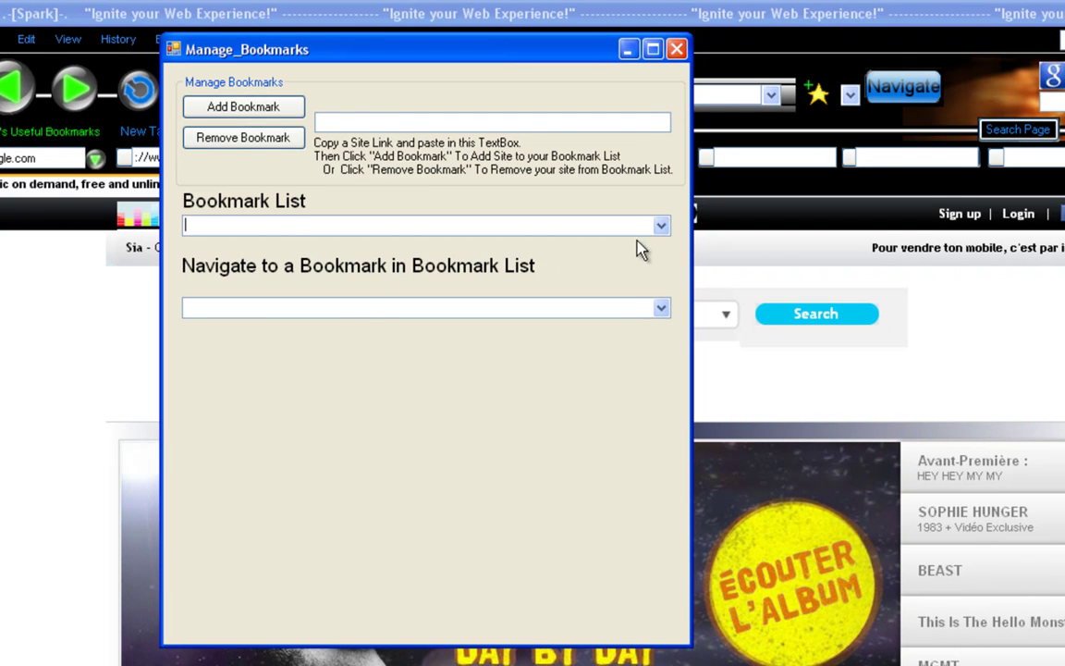
click(666, 225)
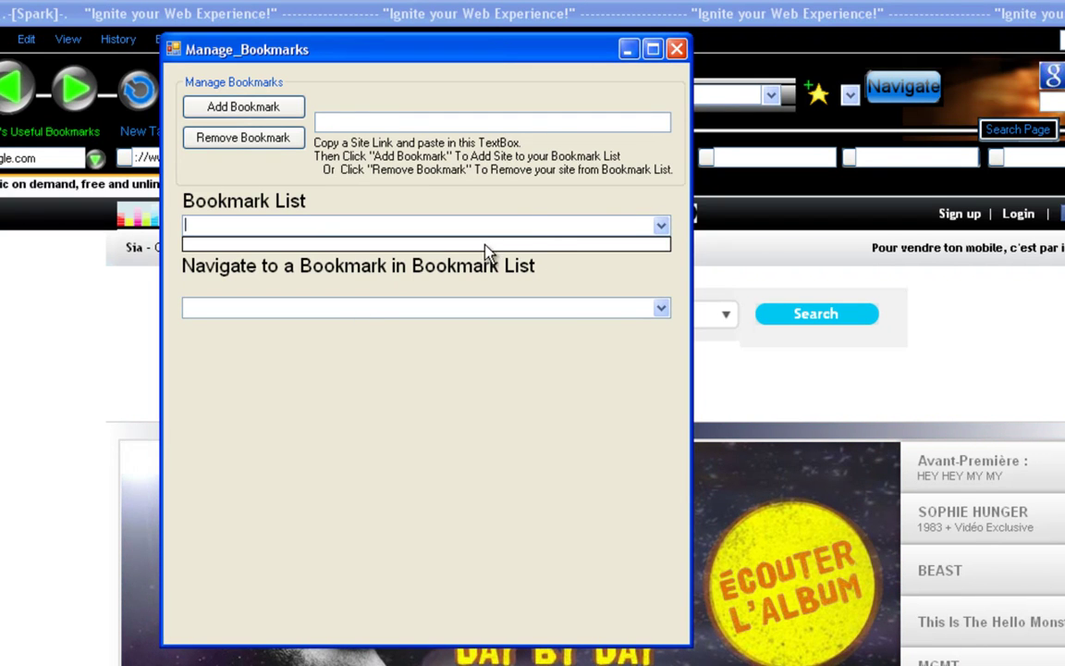
click(458, 250)
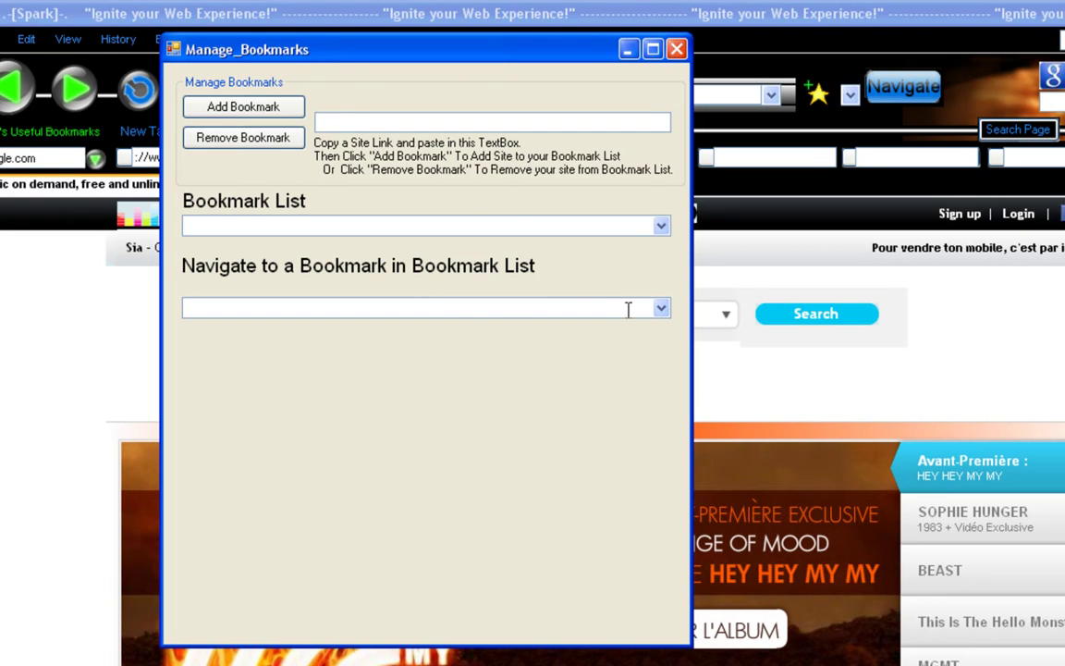
click(661, 309)
click(666, 395)
click(661, 311)
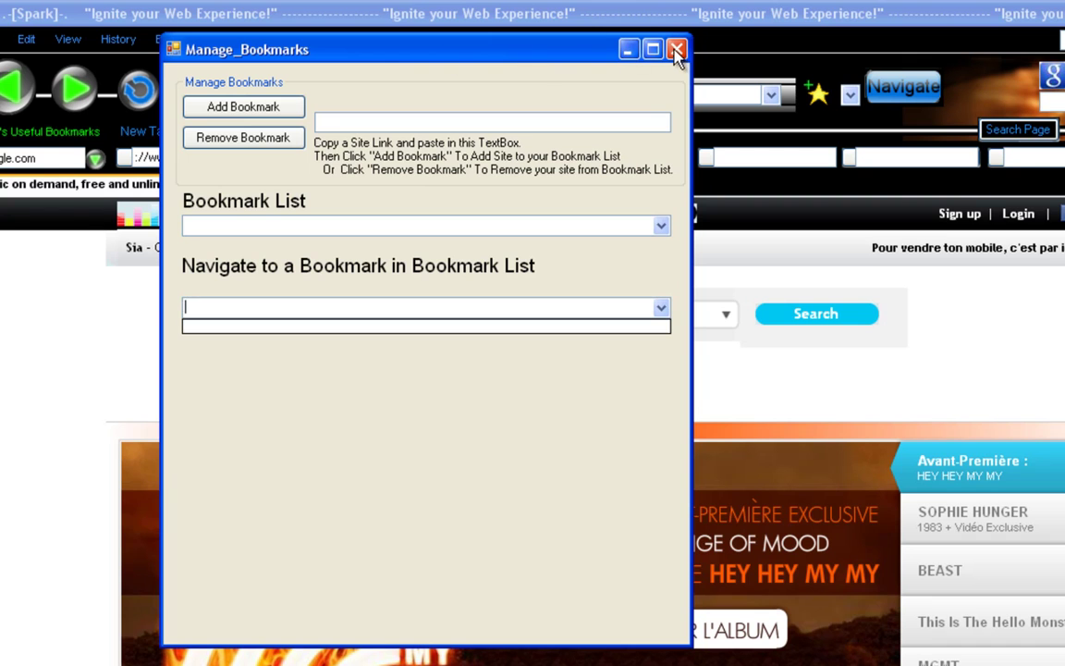
click(537, 63)
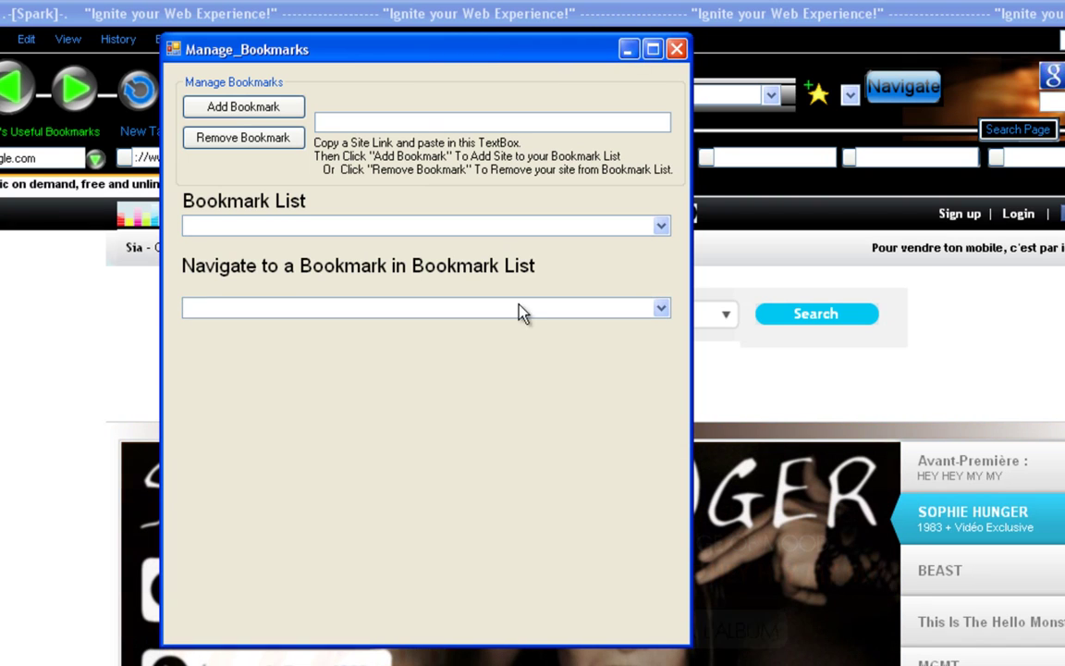
click(676, 48)
Look through Spark's Useful Bookmarks, the quick-site list and My Bookmarks, then close them.
click(189, 42)
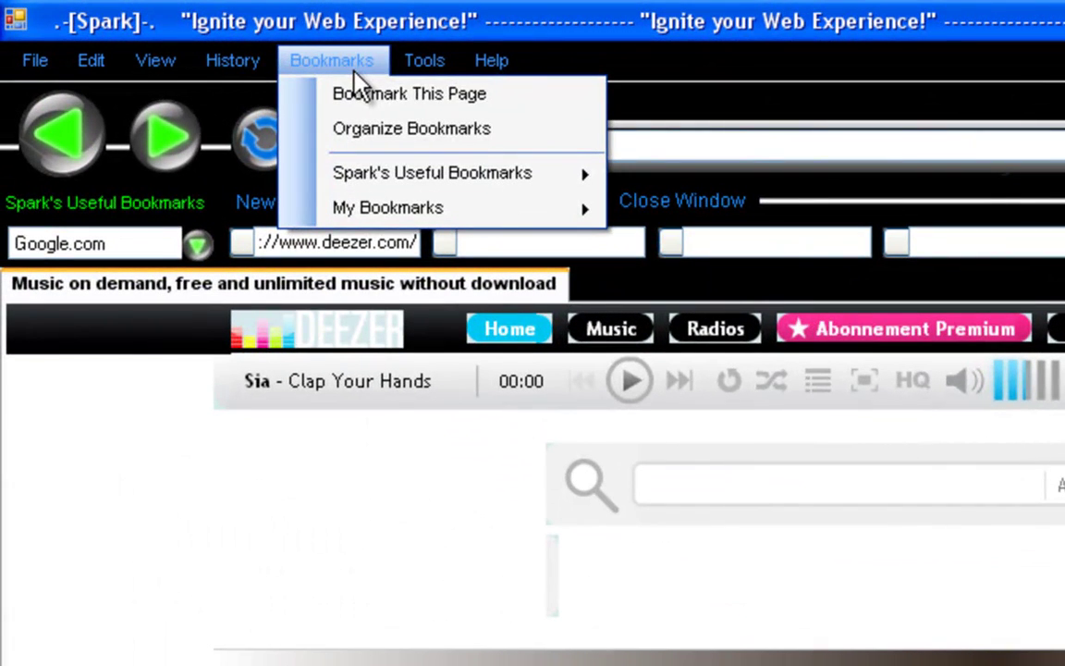
mouse_move(393, 173)
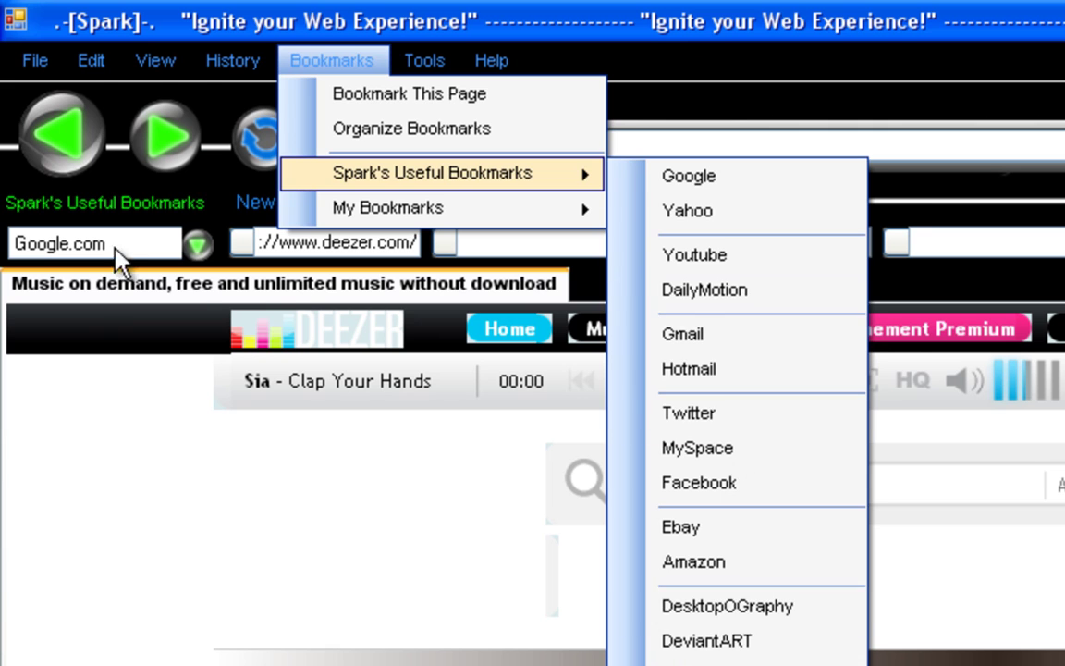
click(196, 242)
drag(199, 368, 200, 304)
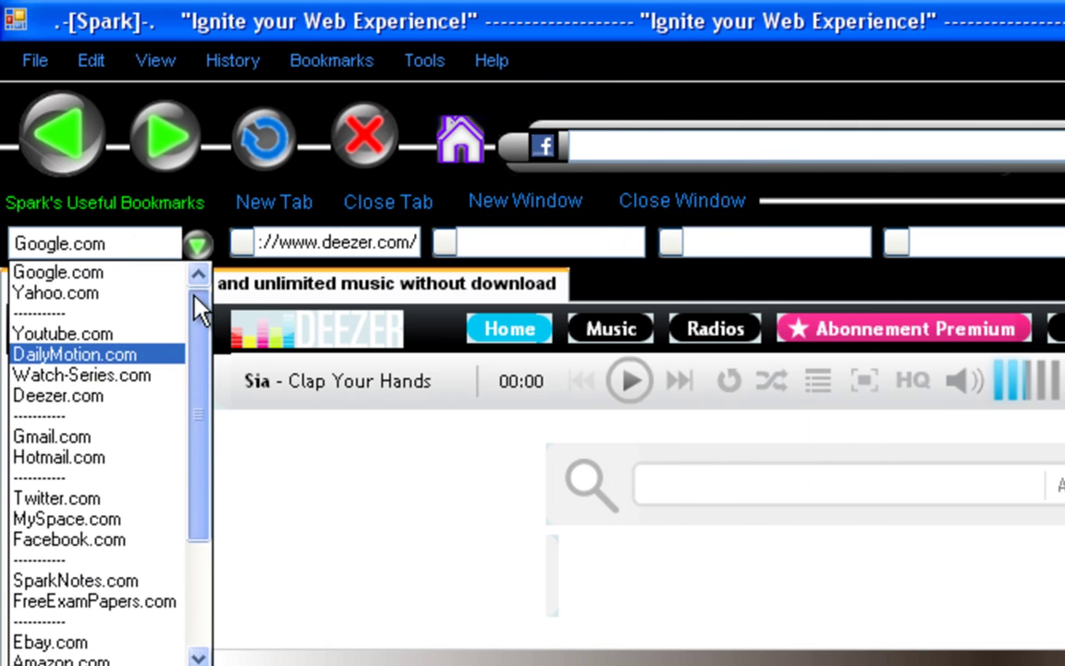
click(340, 63)
click(340, 63)
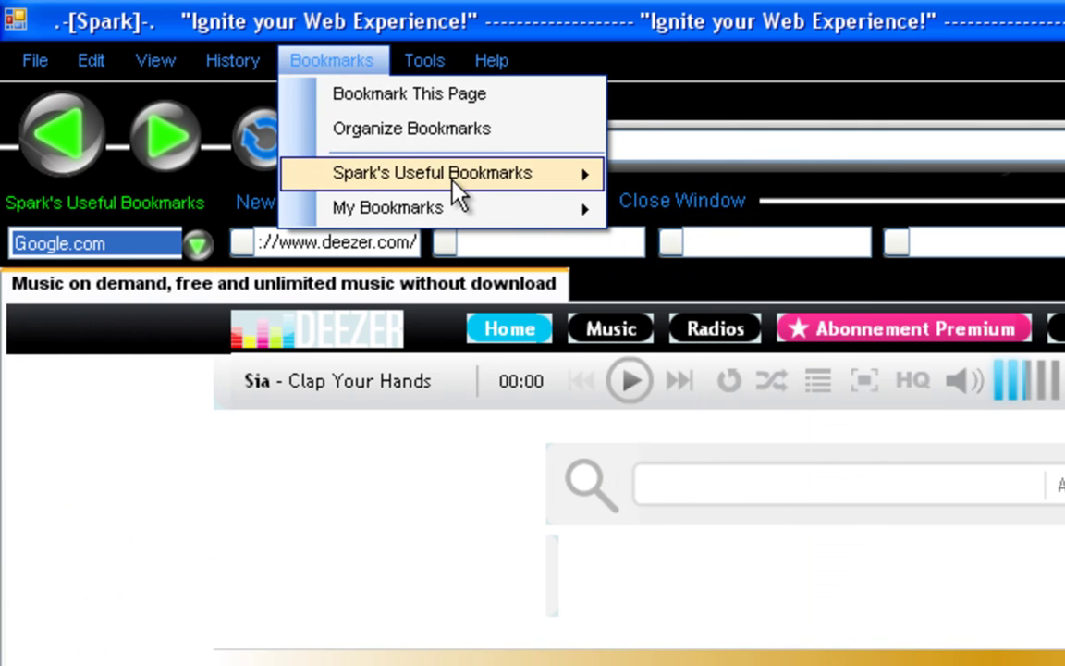
mouse_move(469, 209)
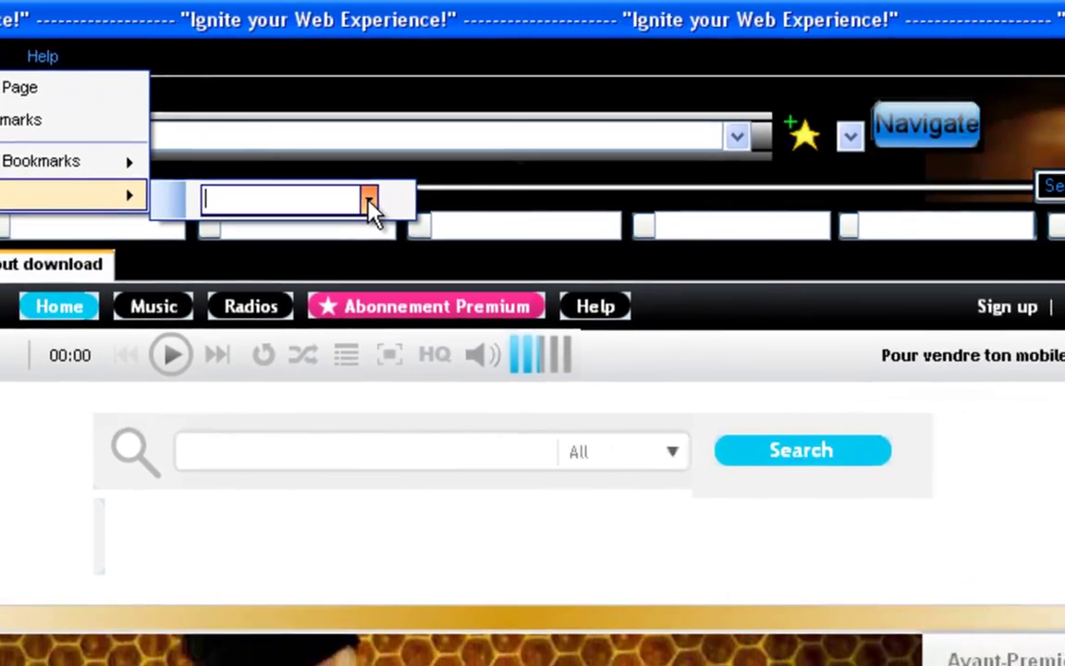
click(855, 143)
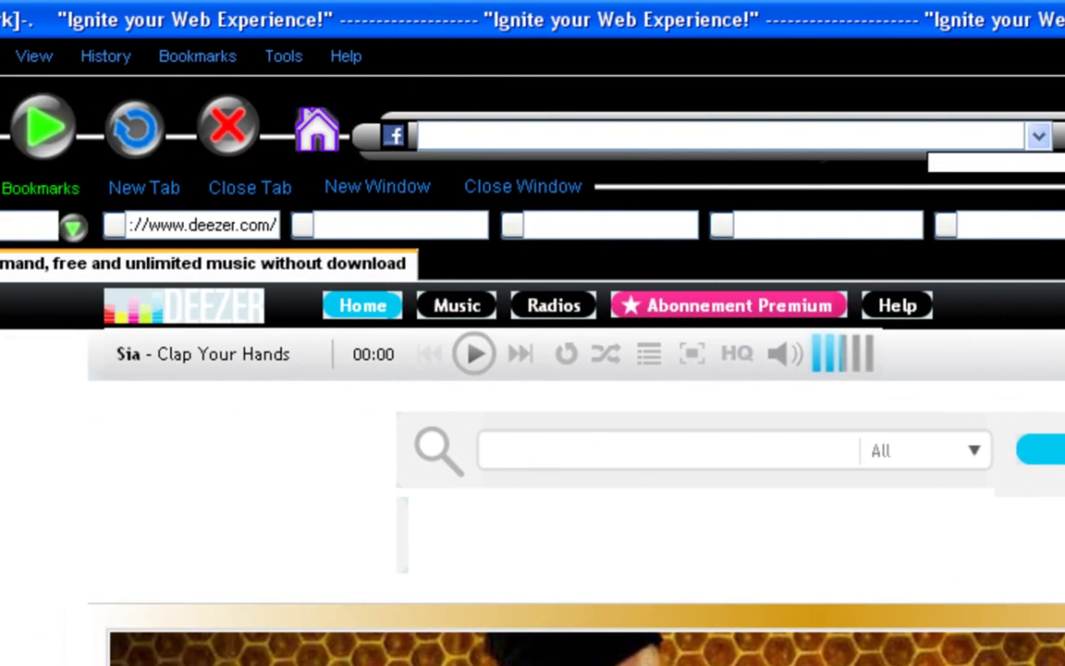
click(336, 55)
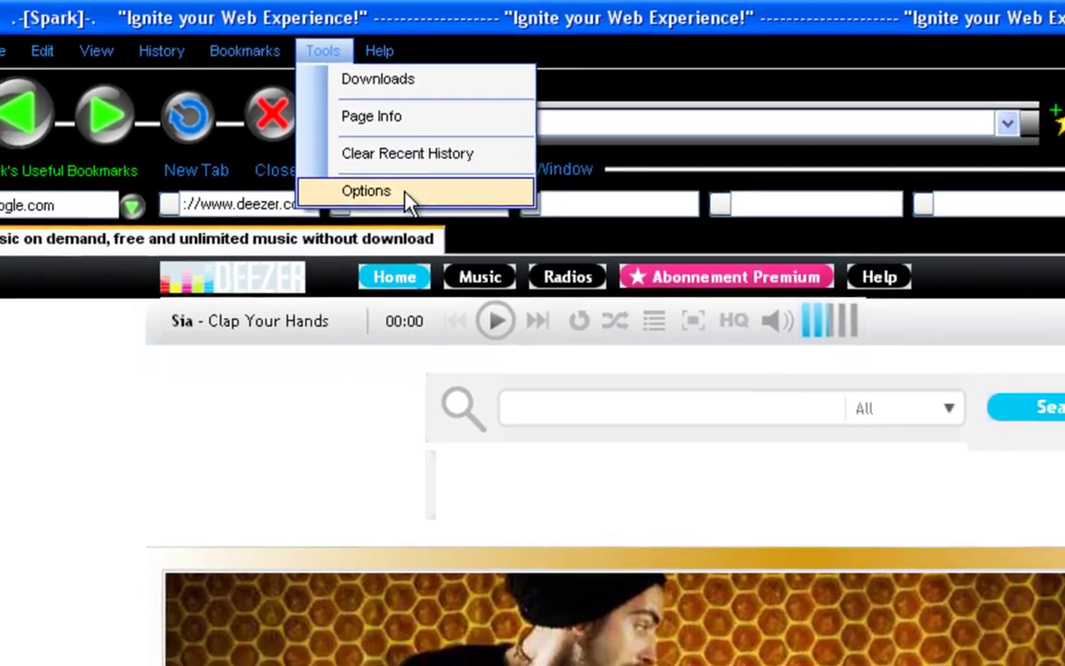
click(424, 213)
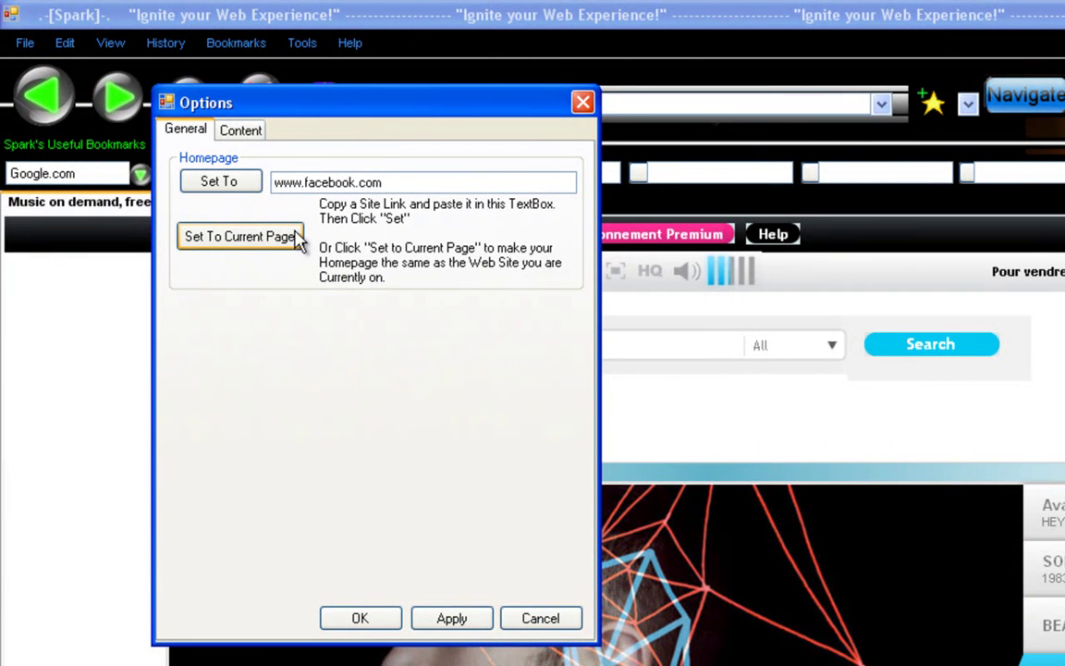
drag(426, 182, 267, 190)
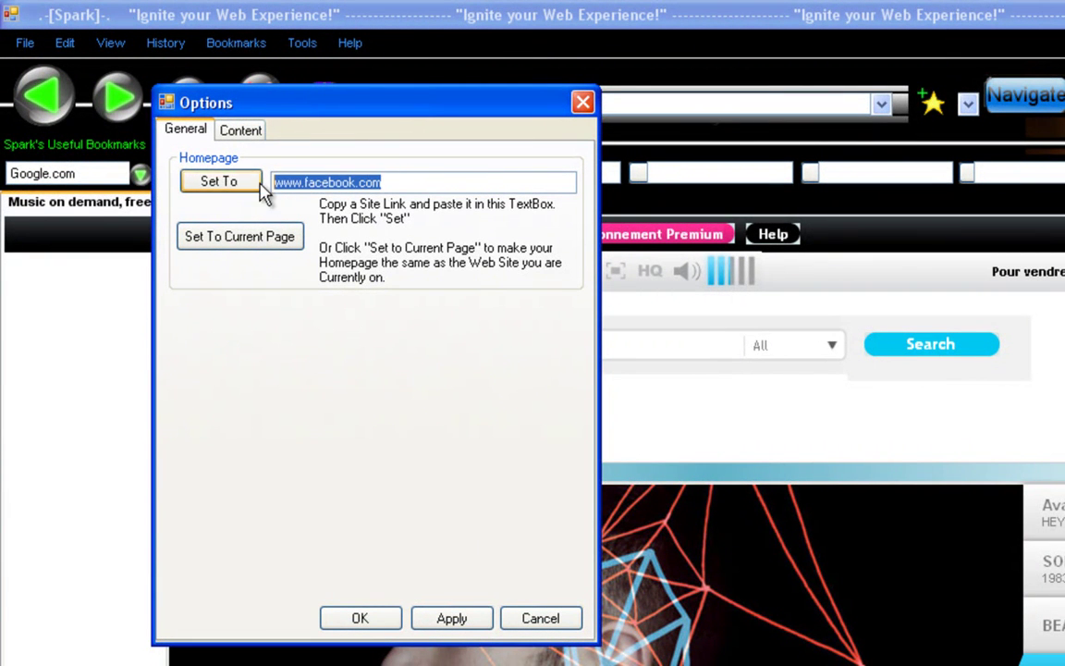
text(ww.)
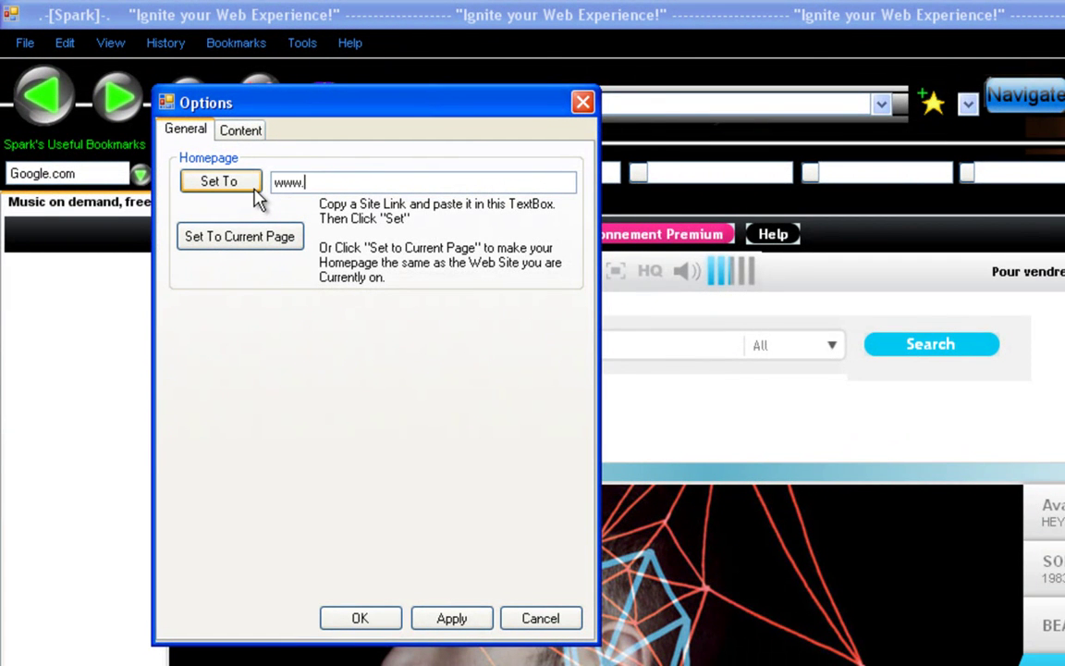
text(google.com)
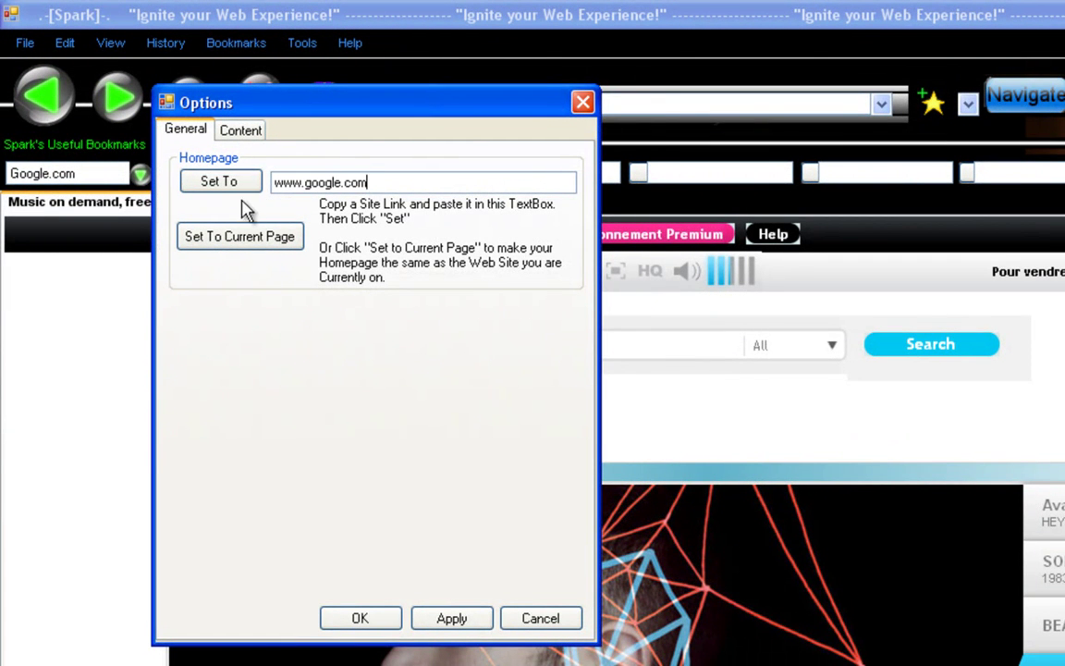
click(238, 188)
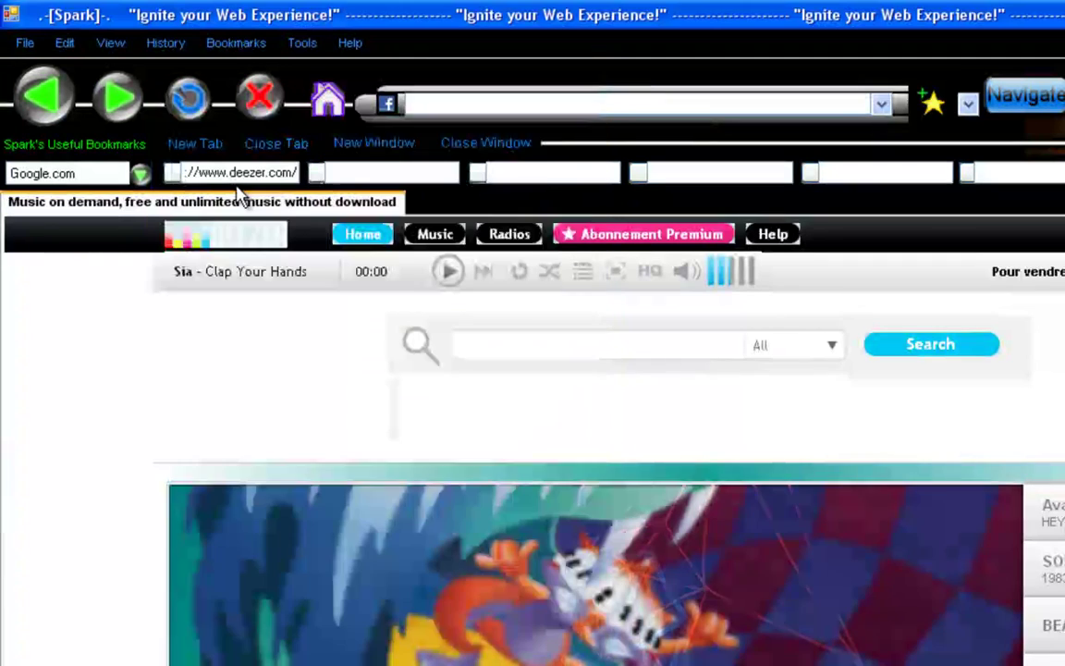
Browse the Bookmarks, Tools and View menus, ending with the Help menu's commands showing.
click(219, 46)
mouse_move(297, 43)
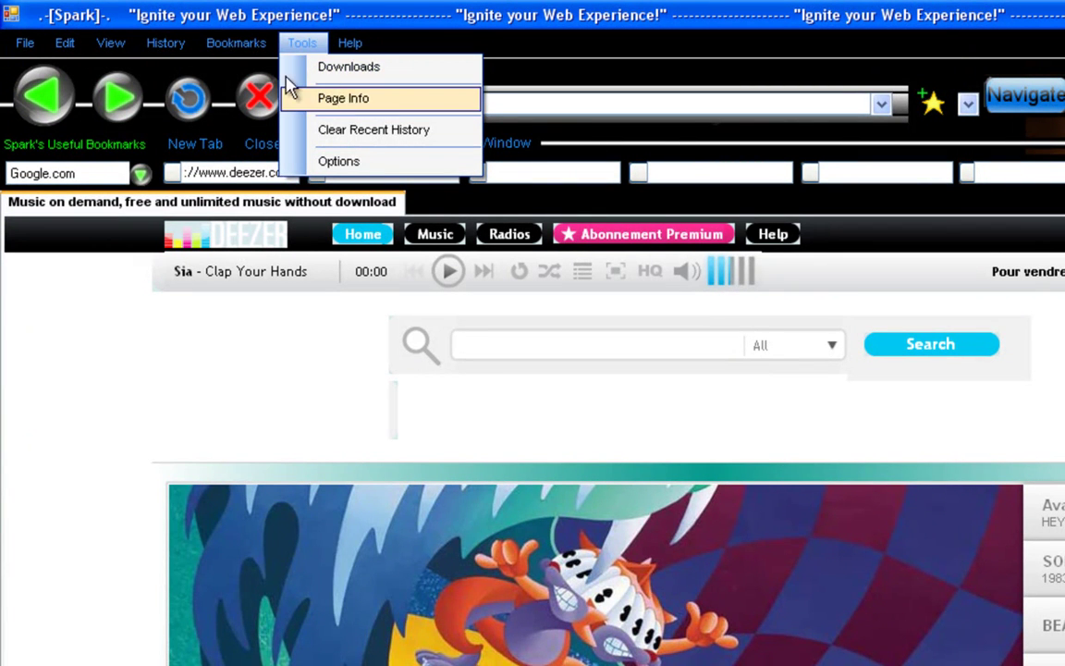
mouse_move(100, 47)
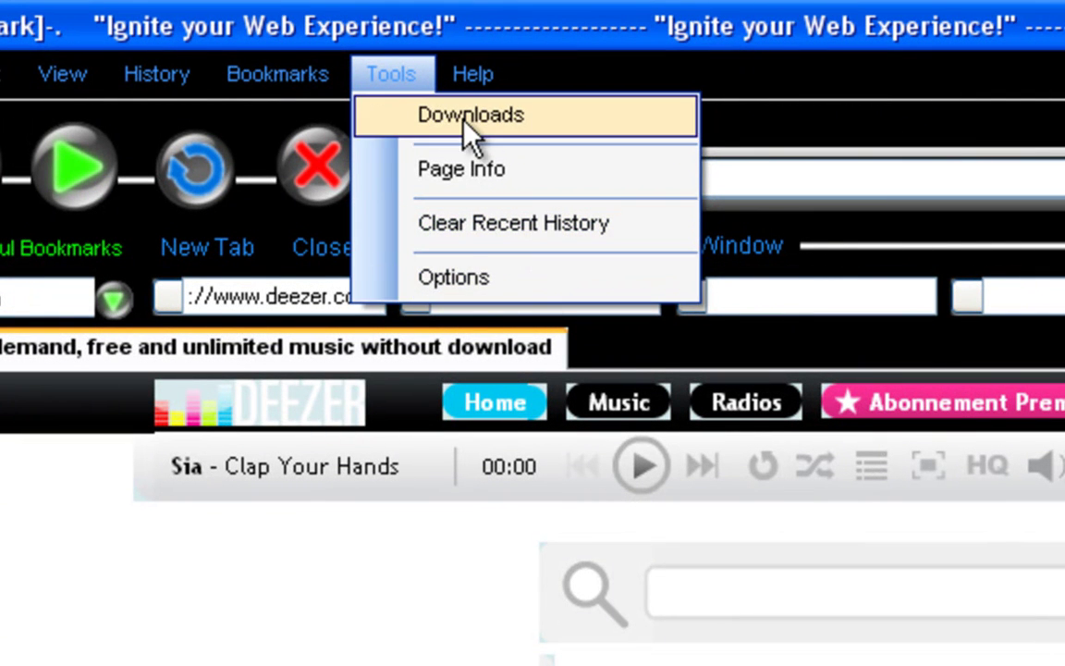
mouse_move(481, 92)
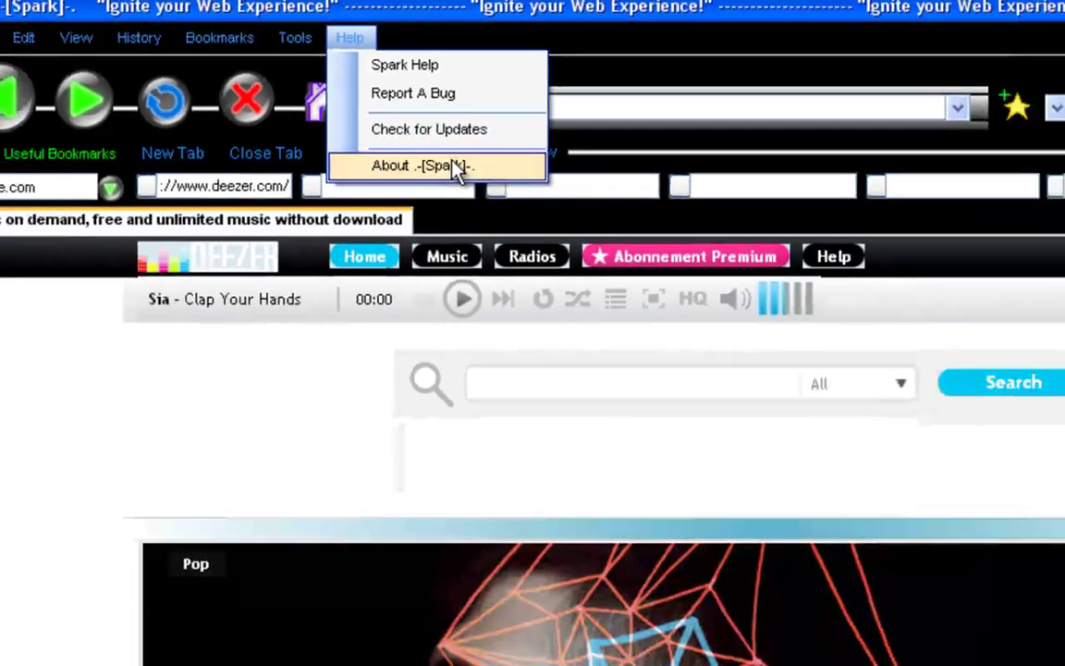
Show the About Spark window with Beta Version 1.0 and move it up and right.
click(536, 265)
drag(404, 72, 434, 17)
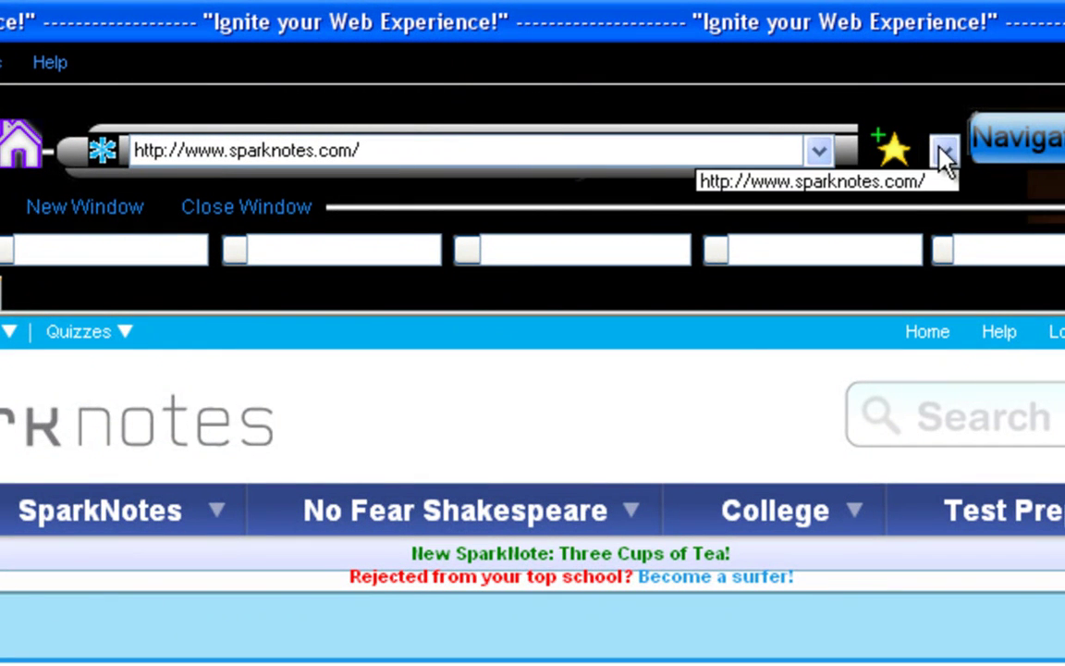
click(902, 181)
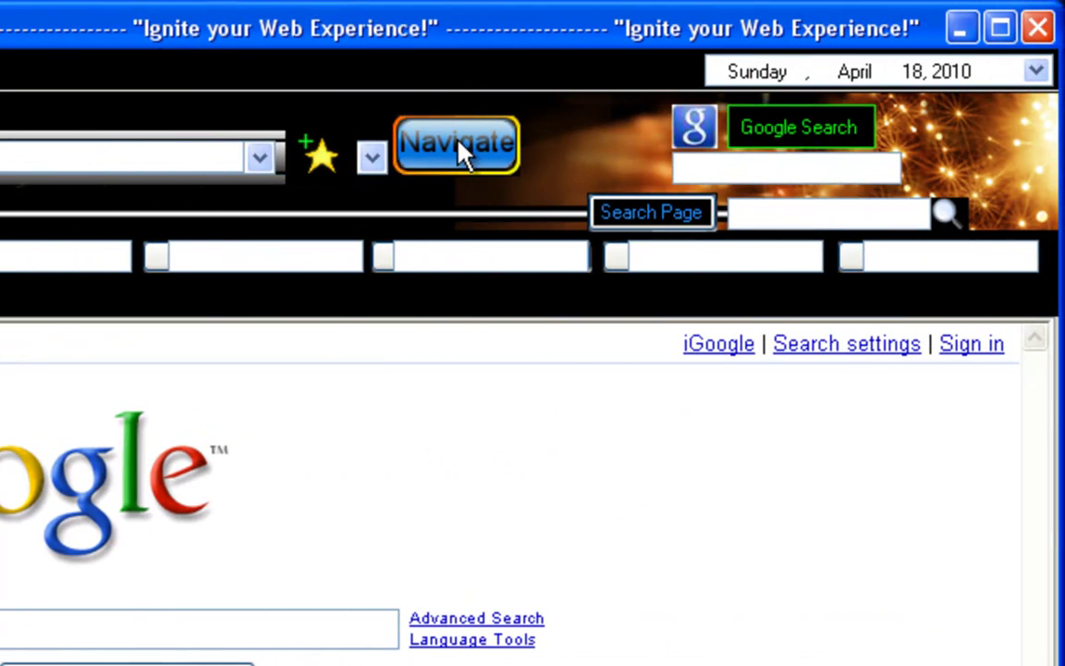
Search Google for 'lol' from the toolbar search box.
click(788, 169)
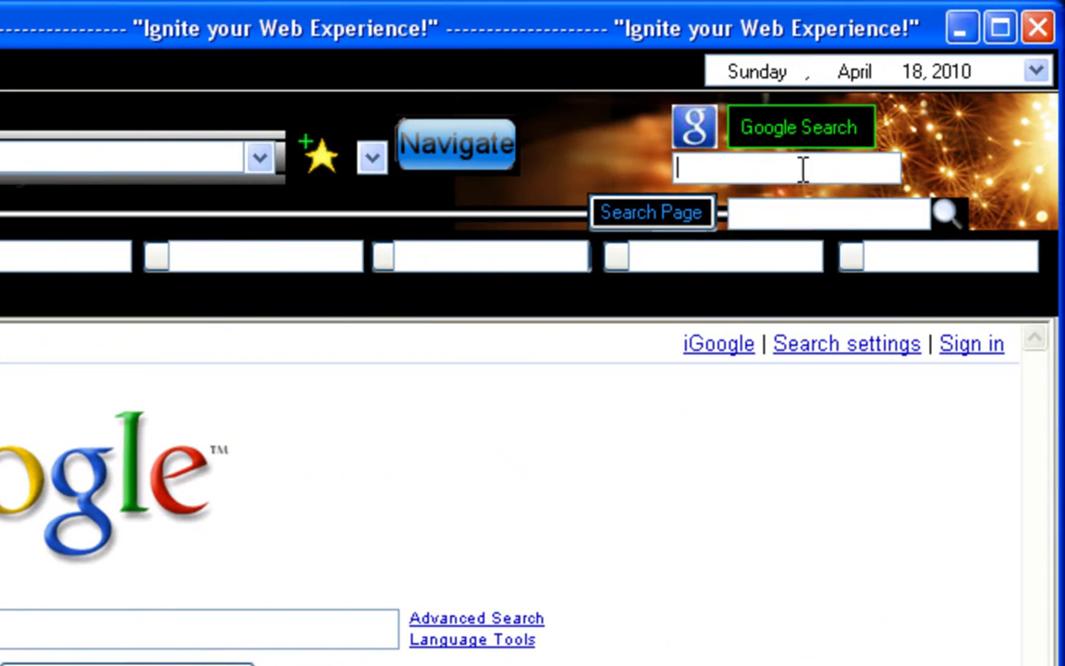
text(lol)
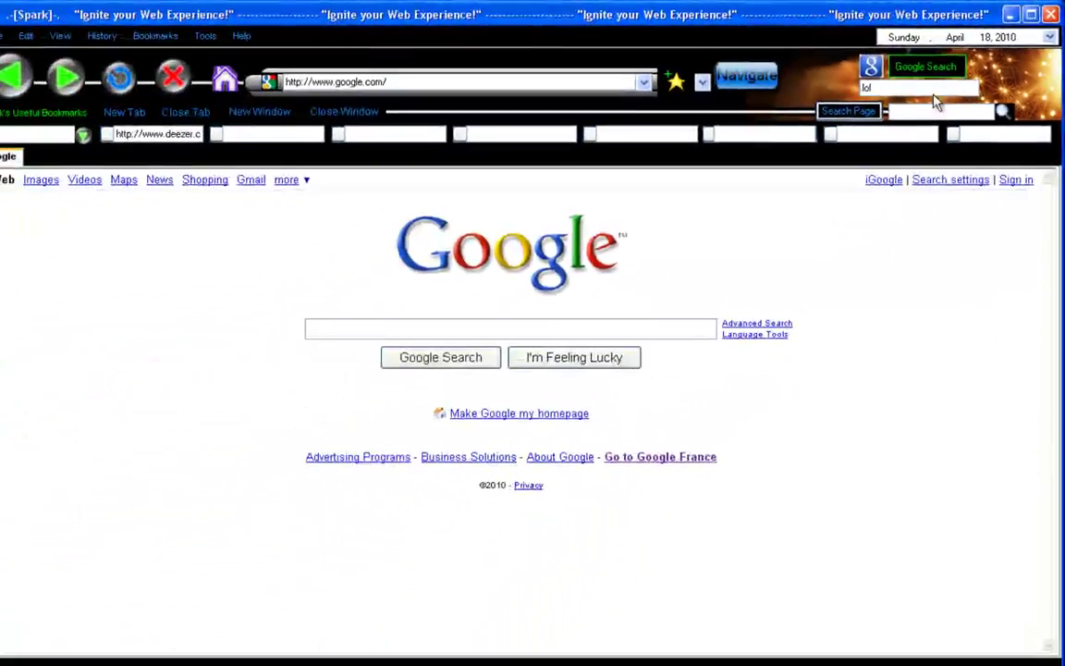
click(801, 139)
Select the 'lol' query on the results page, switch between tabs, and close the results tab.
click(150, 228)
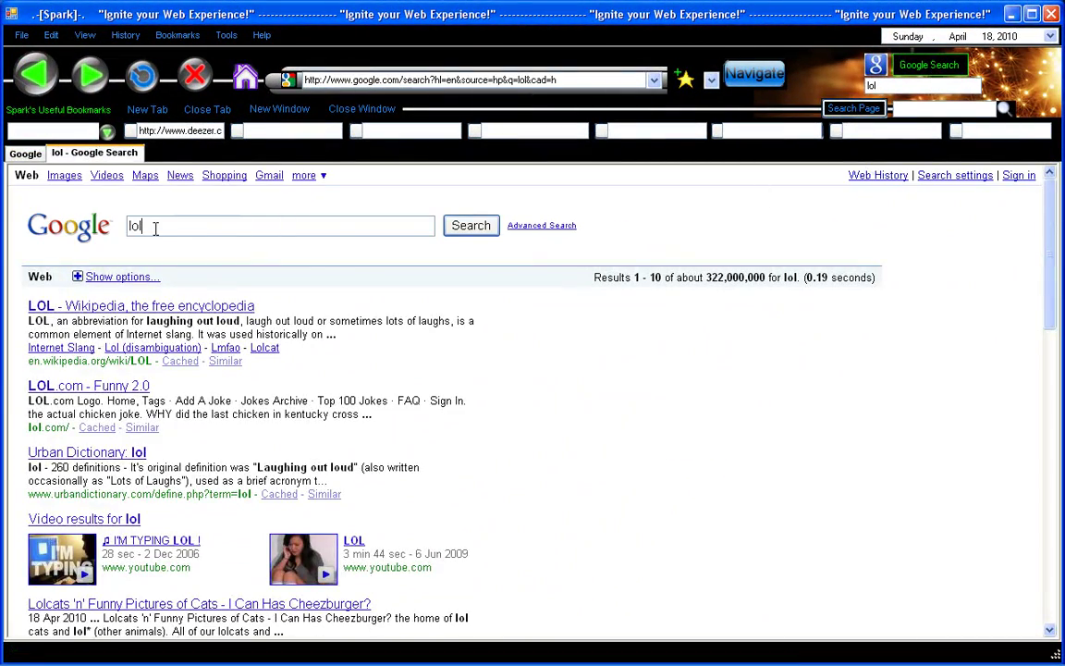
double_click(144, 233)
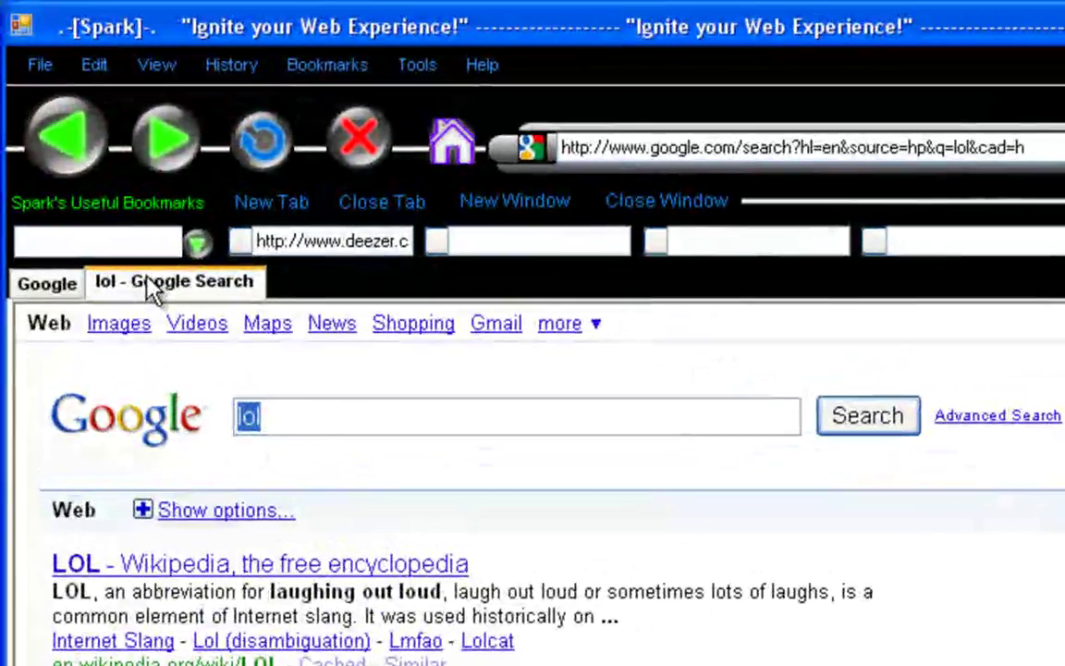
click(48, 284)
click(174, 281)
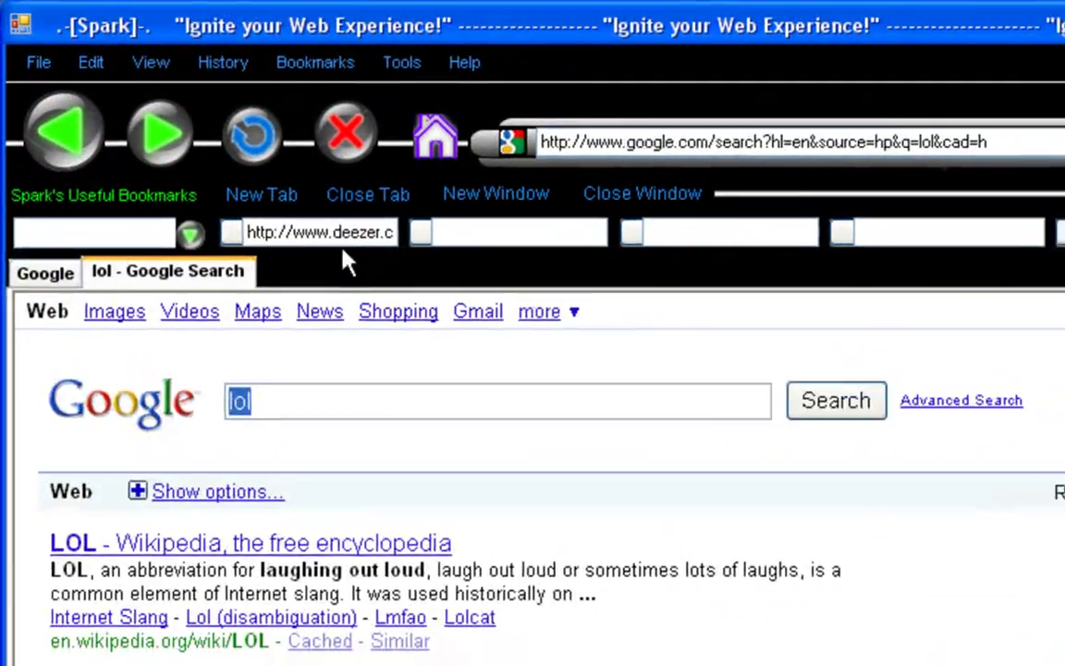
click(369, 195)
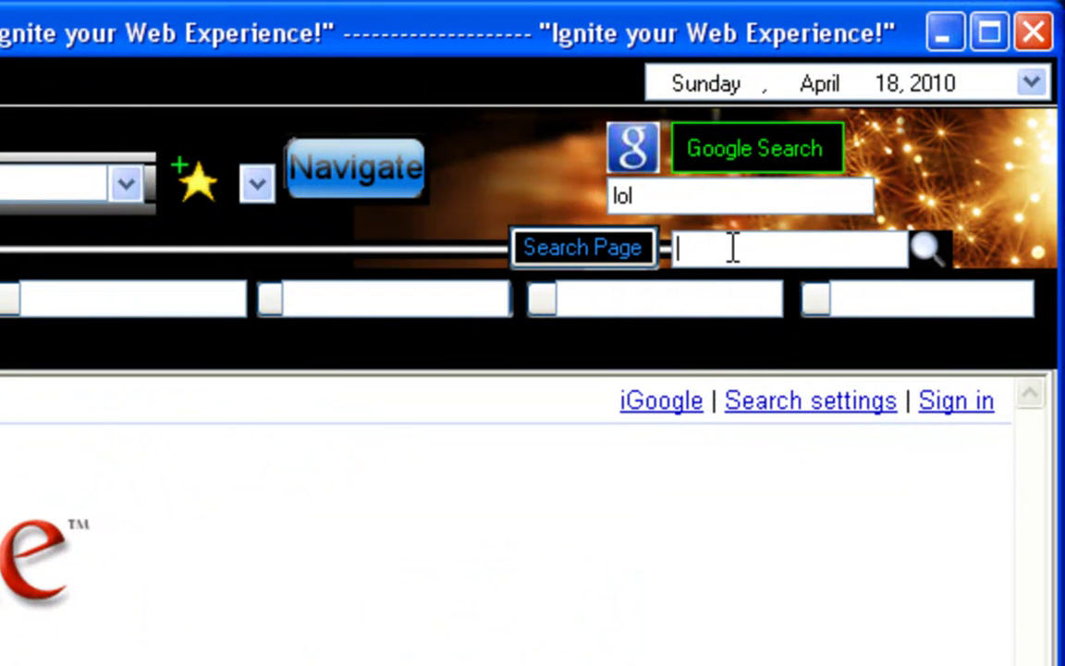
Clear 'lol' from the search box and find the word 'google' on the Google home page.
drag(641, 198, 544, 198)
key(BackSpace)
click(729, 247)
text(google)
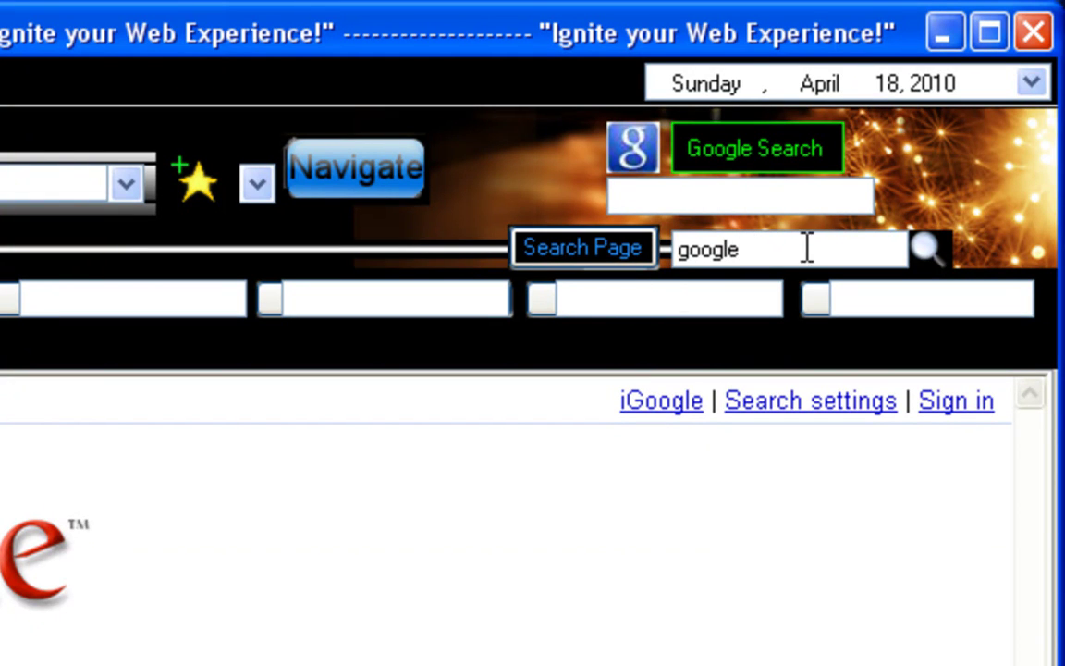
click(747, 254)
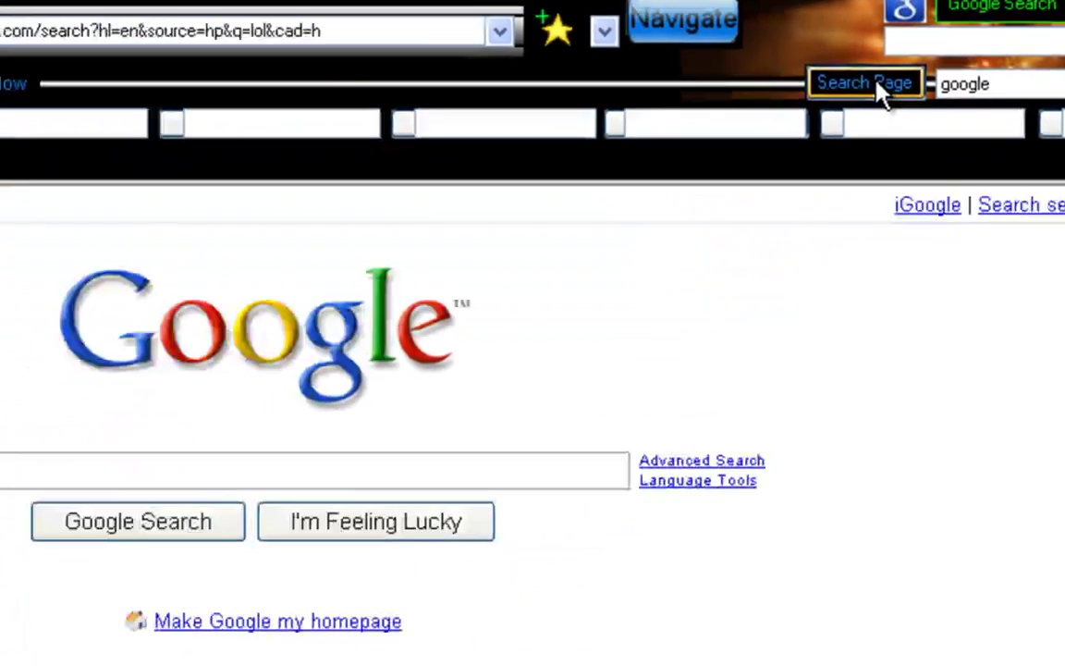
click(601, 248)
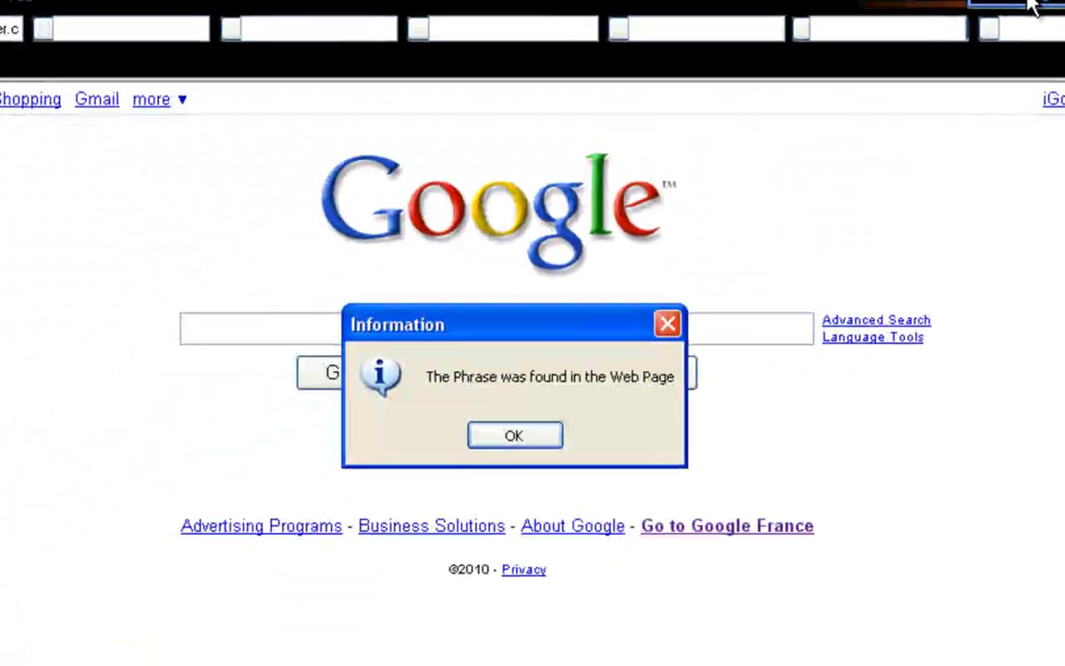
drag(569, 273, 569, 236)
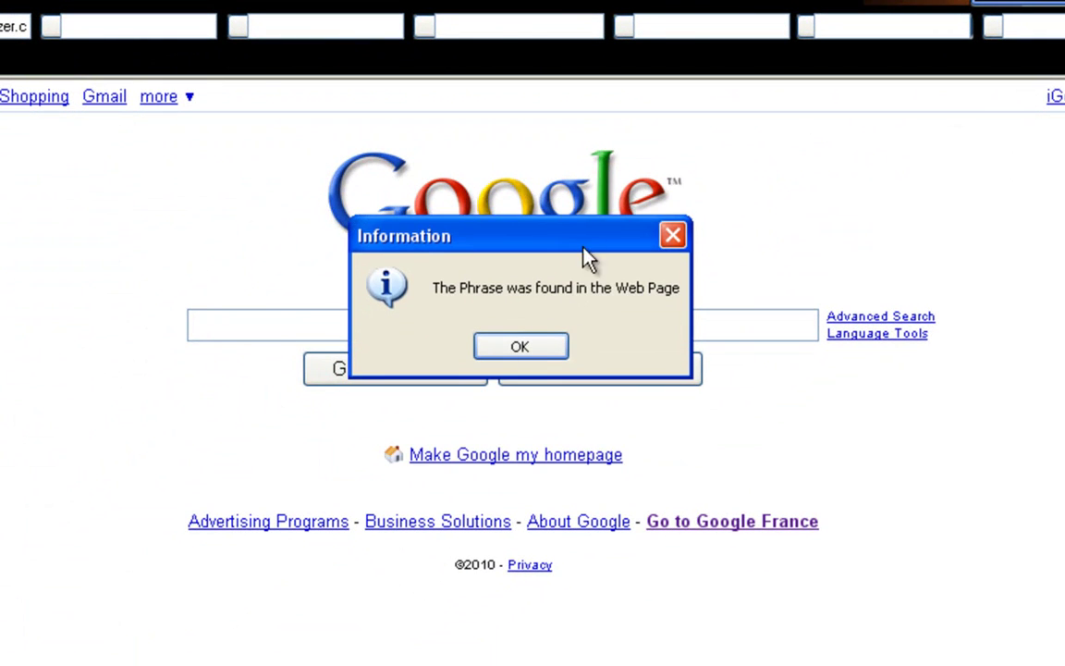